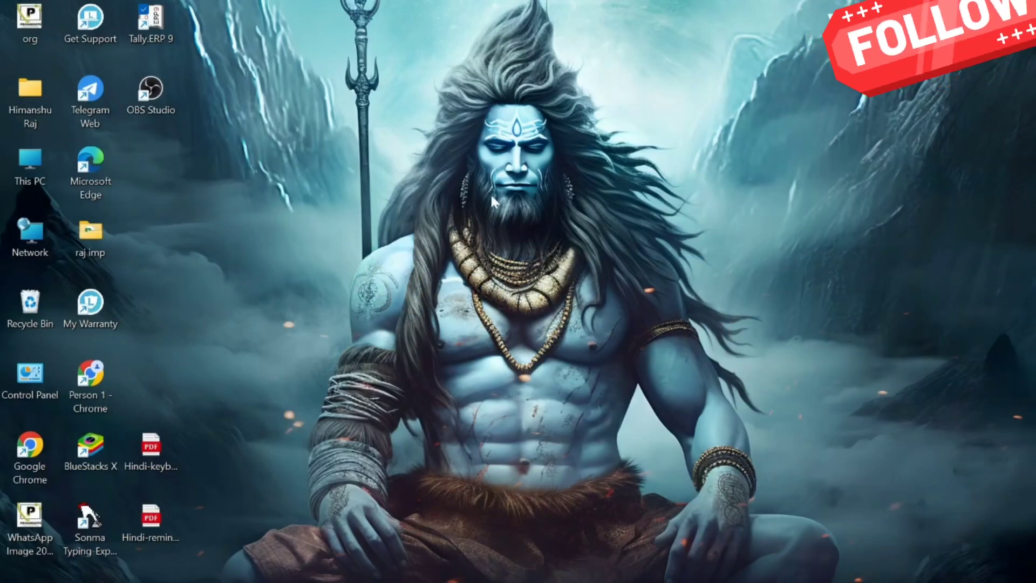
Step: Launch Tally.ERP 9 in Educational Mode and create a company named Progressive Edu Hub
{"action": "double_click", "coordinate": [148, 23]}
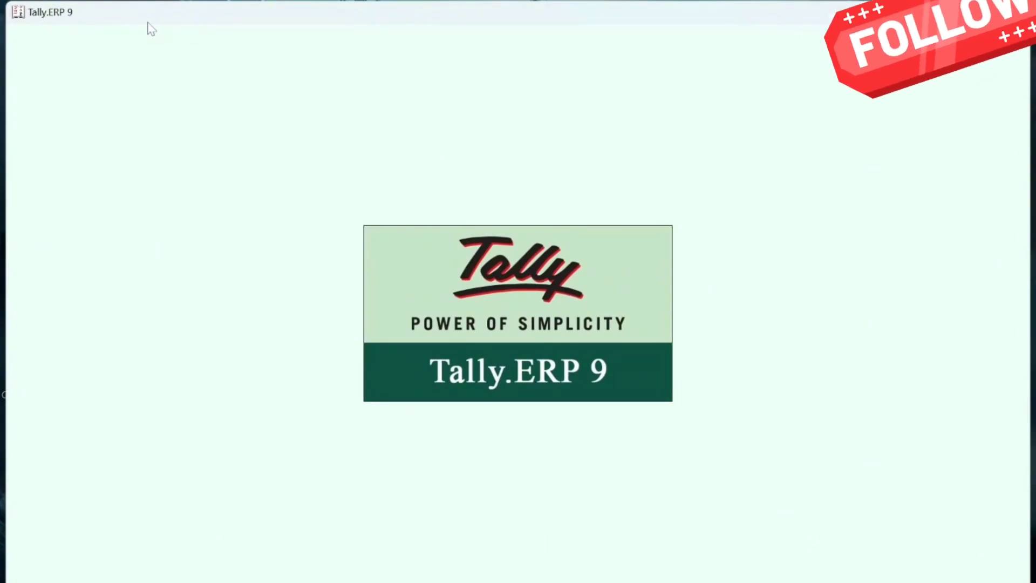
{"action": "key", "text": "w"}
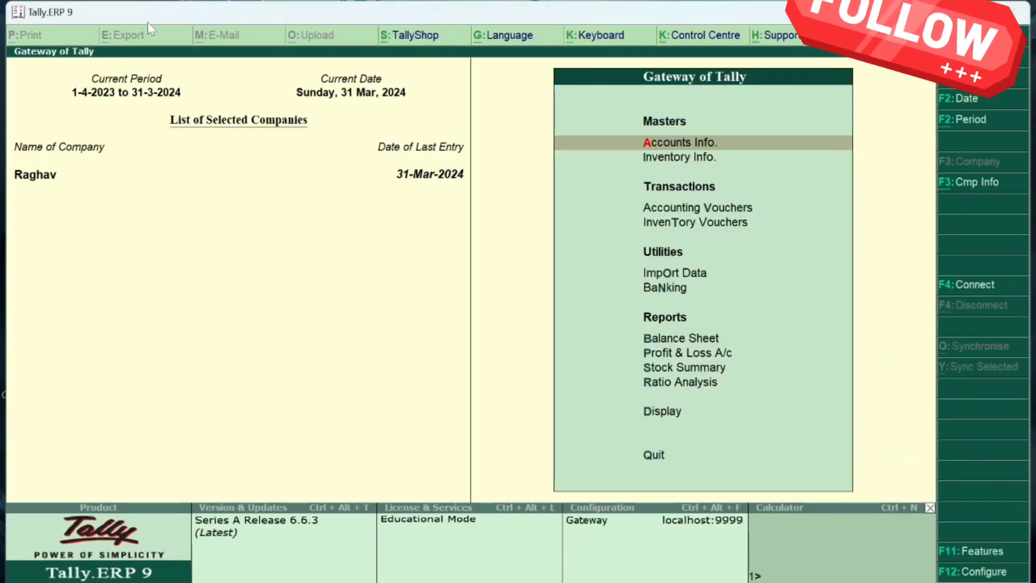
{"action": "key", "text": "alt+F3"}
{"action": "type", "text": "cProgressive Edu"}
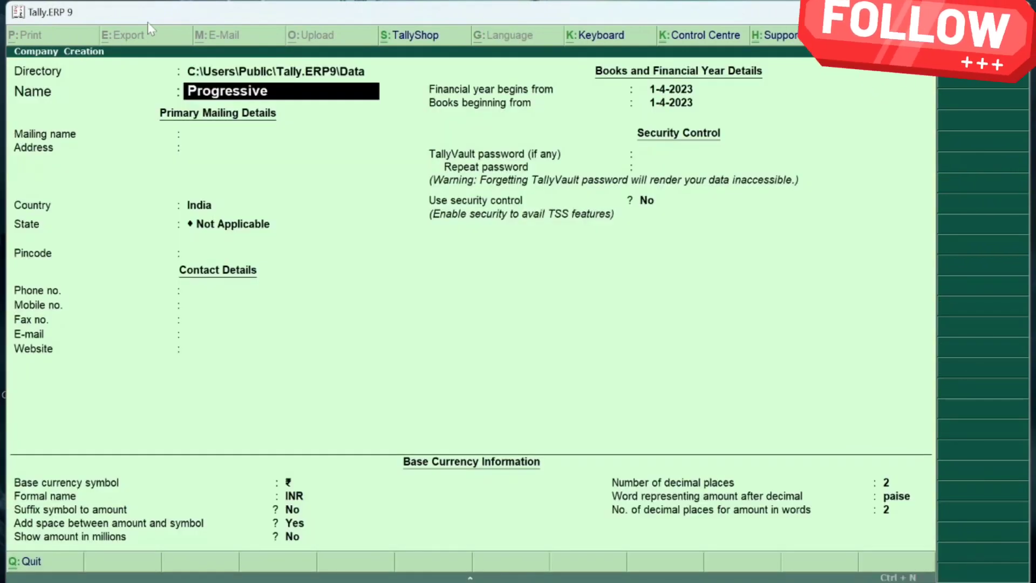
{"action": "type", "text": " Hub"}
{"action": "key", "text": "Return"}
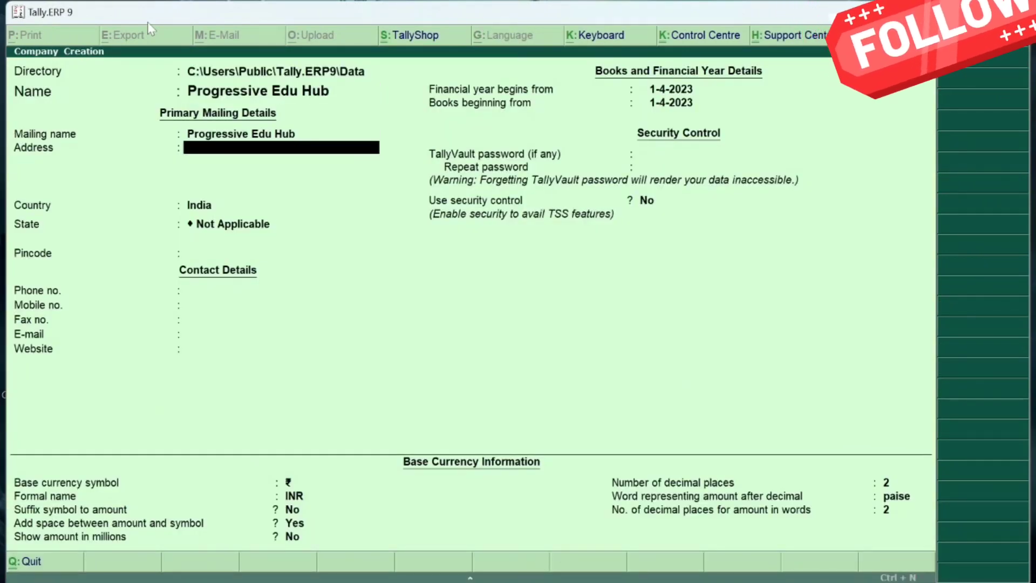
{"action": "key", "text": "ctrl+a"}
Step: Create a single ledger named Sales A/c under Sales Accounts with inventory values affected, and return to the Gateway of Tally
{"action": "key", "text": "Return"}
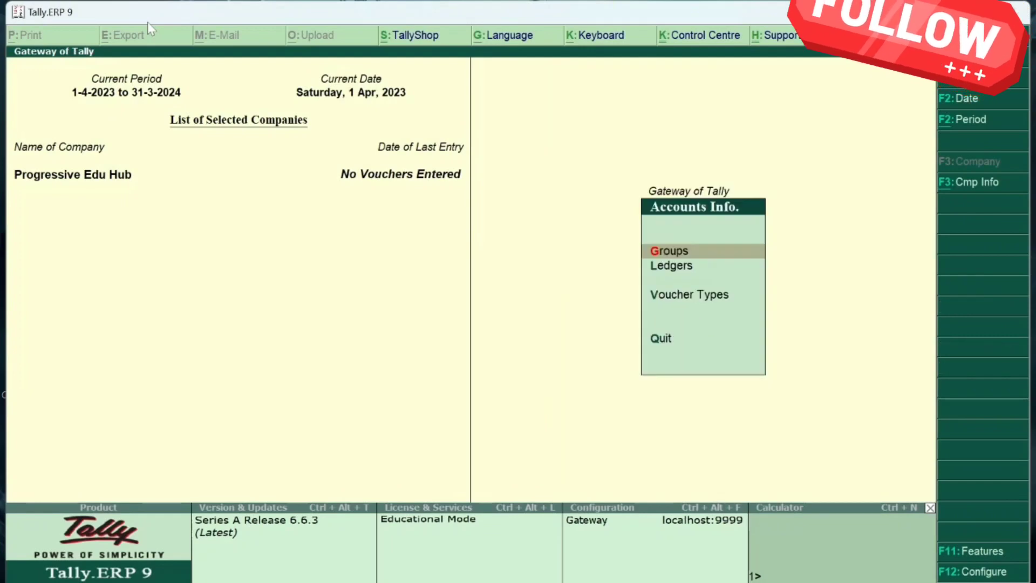
{"action": "key", "text": "Down"}
{"action": "key", "text": "Return"}
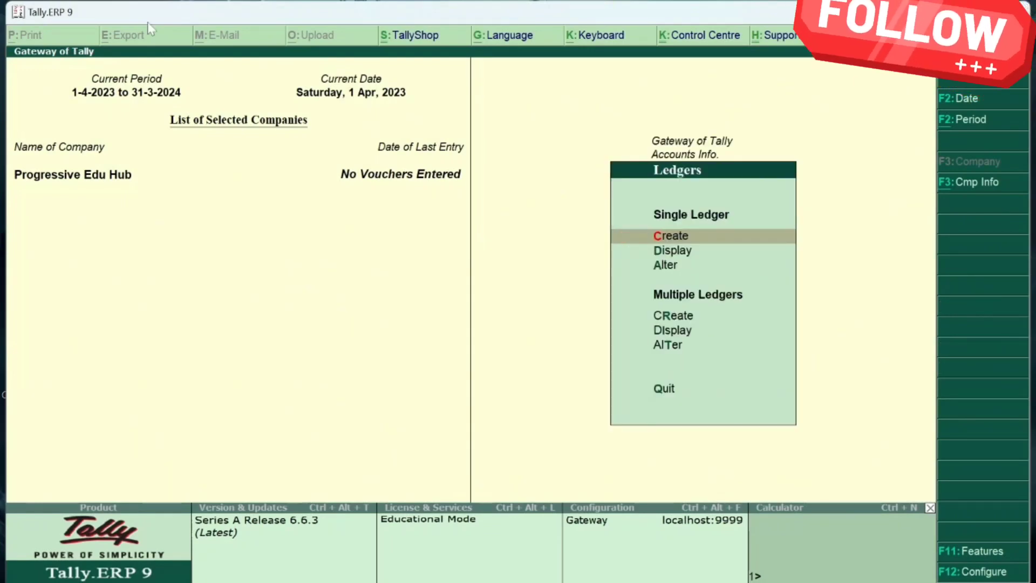
{"action": "key", "text": "Return"}
{"action": "type", "text": "Sales A/c"}
{"action": "key", "text": "Return"}
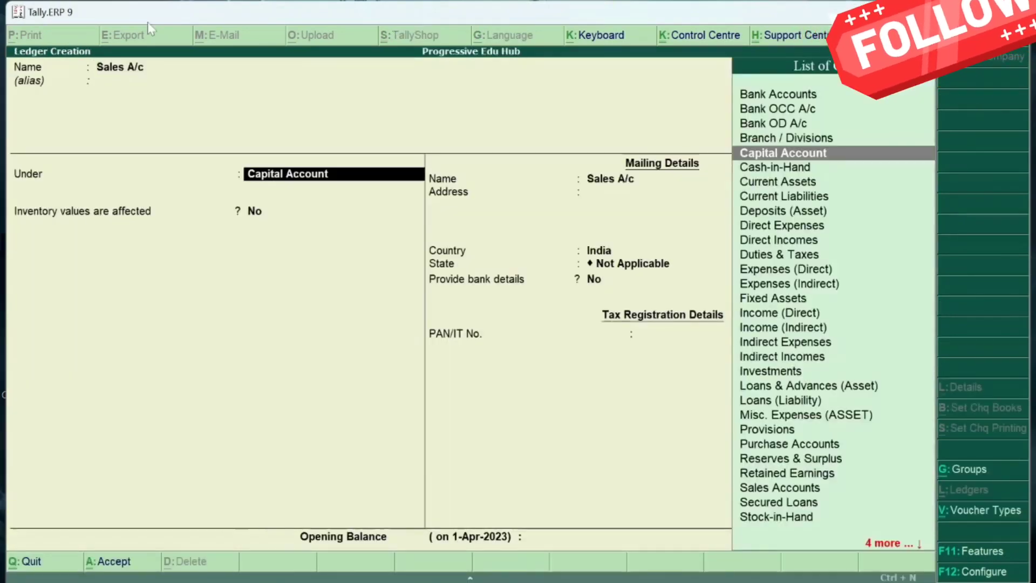
{"action": "type", "text": "Sal"}
{"action": "key", "text": "Return"}
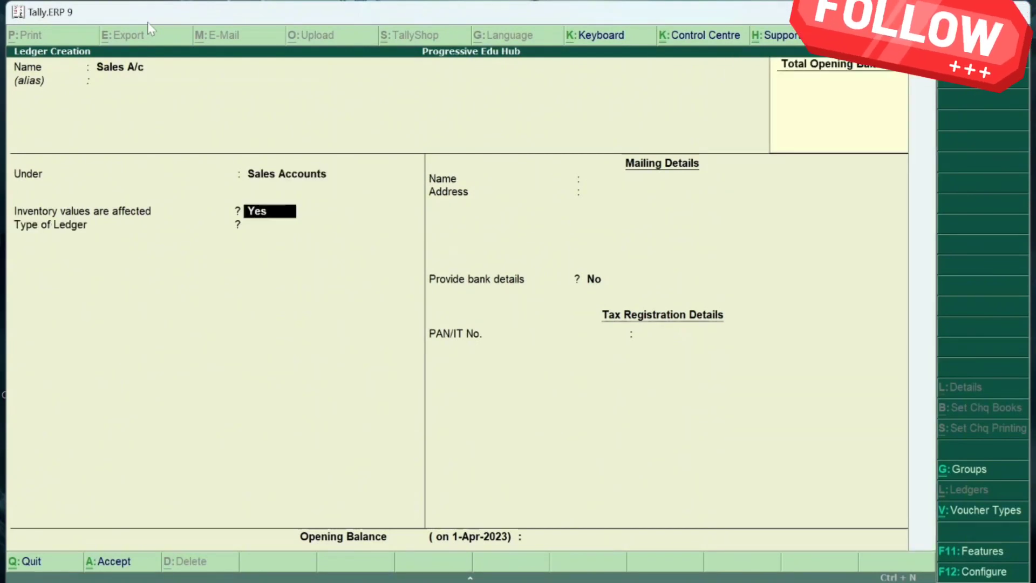
{"action": "key", "text": "Return"}
{"action": "key", "text": "Return"}
{"action": "key", "text": "Return"}
{"action": "key", "text": "Return"}
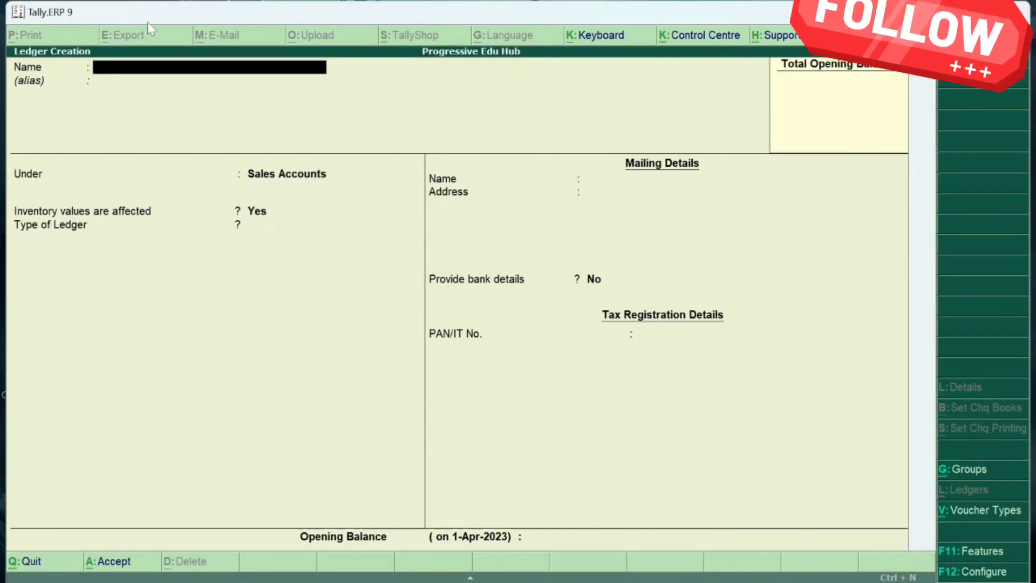
{"action": "key", "text": "Escape"}
{"action": "key", "text": "Escape"}
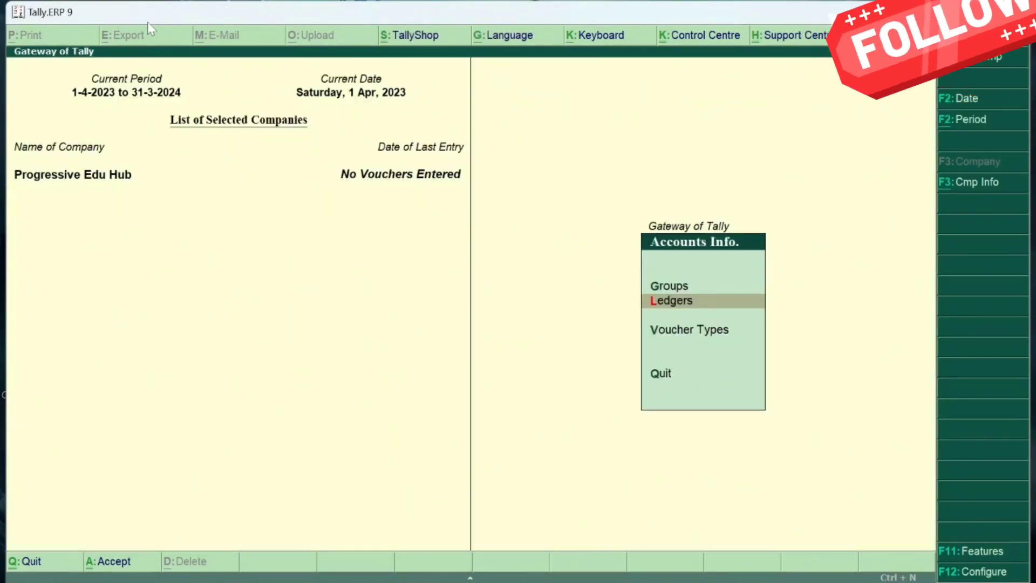
{"action": "key", "text": "Escape"}
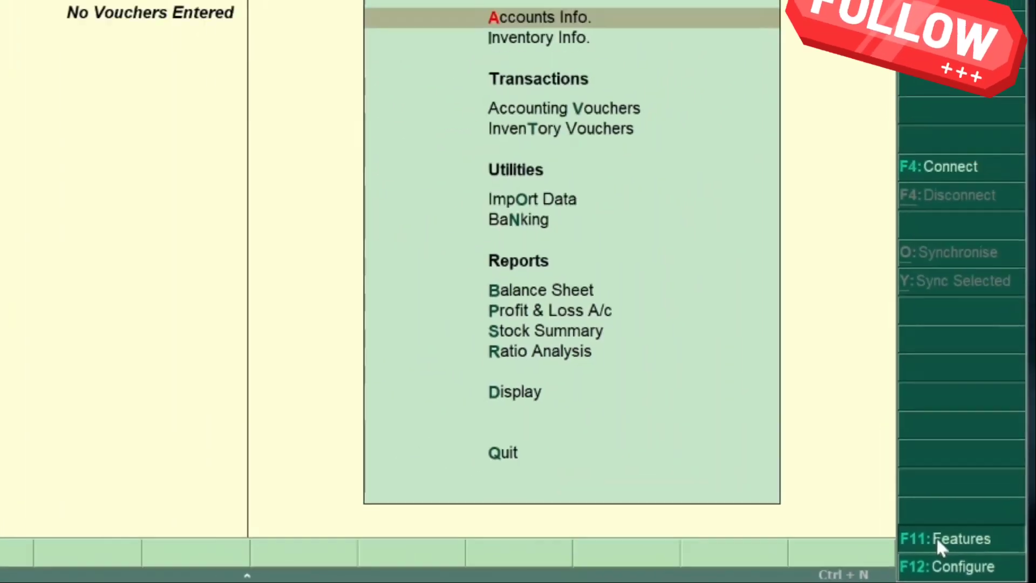
Step: Enable the company logo in the accounting features of Progressive Edu Hub
{"action": "left_click", "coordinate": [937, 541]}
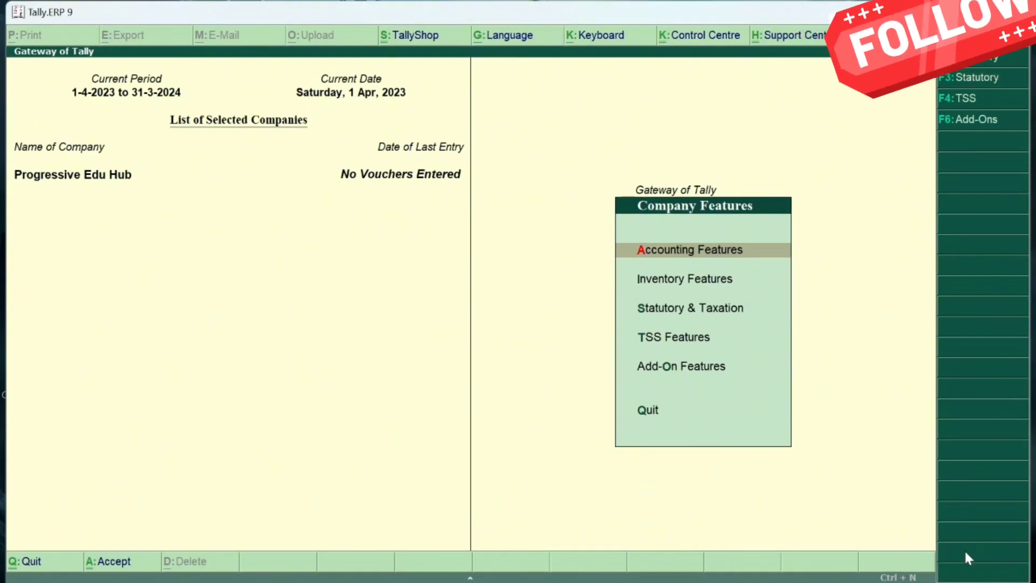
{"action": "key", "text": "Return"}
{"action": "key", "text": "Return"}
{"action": "key", "text": "Return"}
{"action": "key", "text": "Return"}
{"action": "key", "text": "Return"}
{"action": "key", "text": "Return"}
{"action": "key", "text": "Return"}
{"action": "key", "text": "Return"}
{"action": "key", "text": "Return"}
{"action": "key", "text": "Return"}
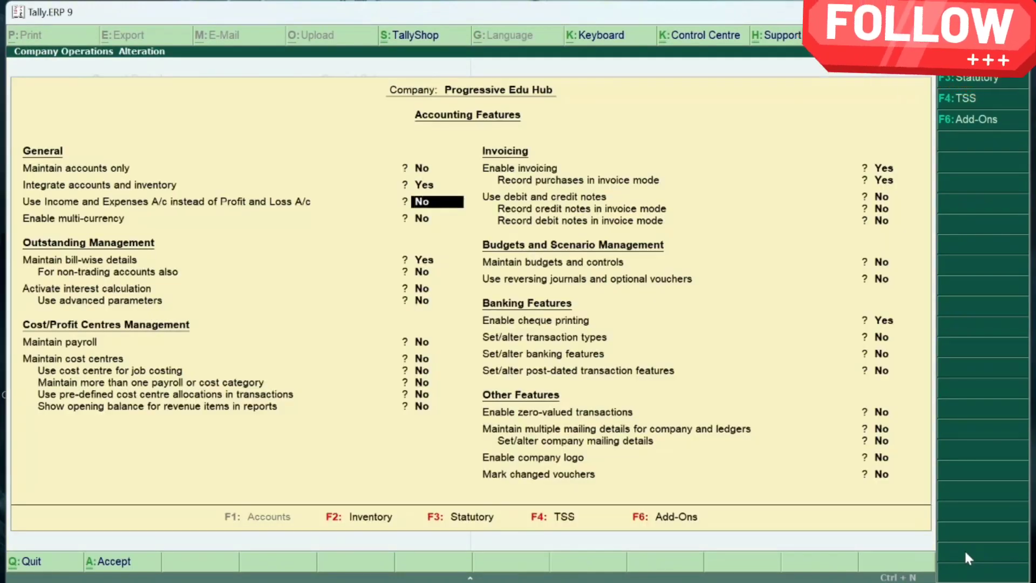
{"action": "key", "text": "Return"}
{"action": "key", "text": "Return"}
{"action": "key", "text": "Return"}
{"action": "key", "text": "Return"}
{"action": "key", "text": "Return"}
{"action": "key", "text": "Return"}
{"action": "key", "text": "Return"}
{"action": "key", "text": "Return"}
{"action": "key", "text": "Return"}
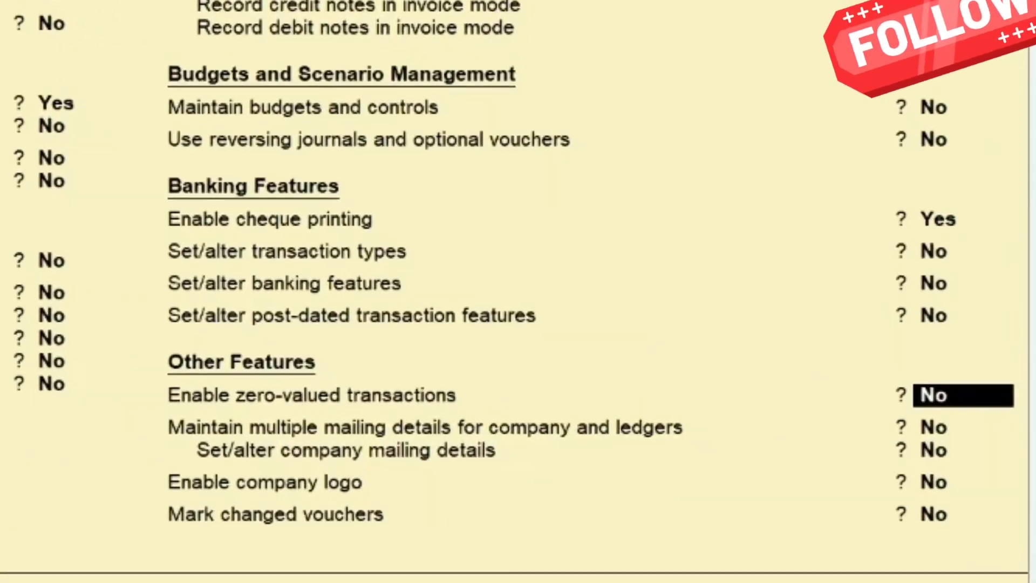
{"action": "key", "text": "Return"}
{"action": "key", "text": "Return"}
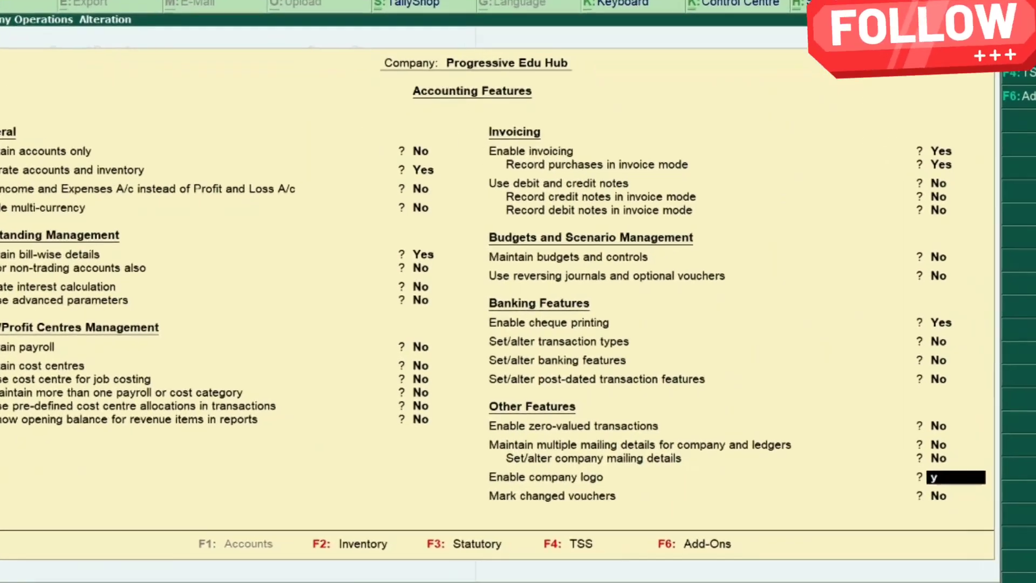
{"action": "key", "text": "y"}
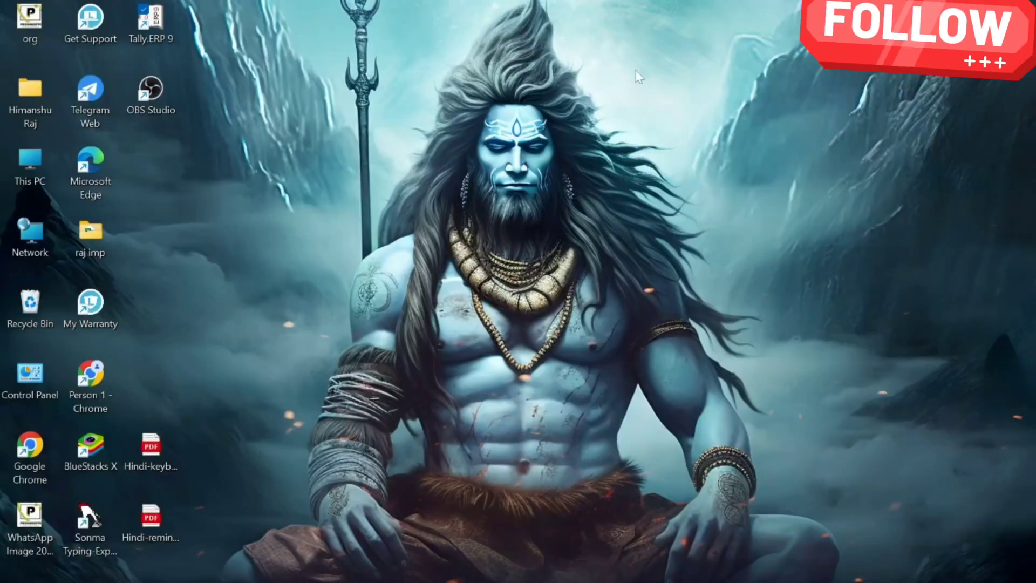
Step: Open the properties of the org image on the Windows desktop and check its security and general details
{"action": "right_click", "coordinate": [32, 18]}
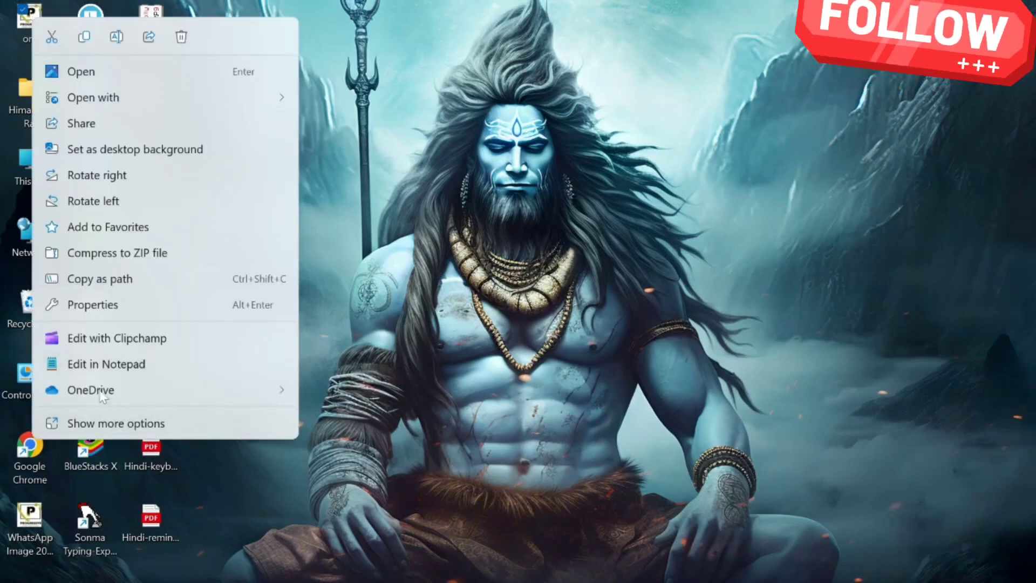
{"action": "left_click", "coordinate": [97, 304]}
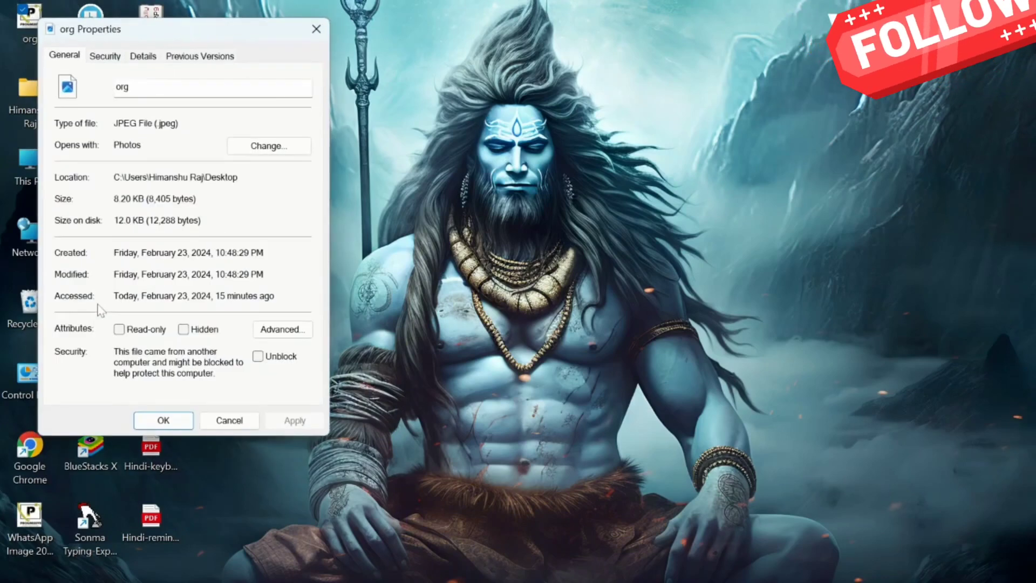
{"action": "left_click_drag", "start_coordinate": [209, 34], "coordinate": [484, 85]}
{"action": "left_click", "coordinate": [378, 104]}
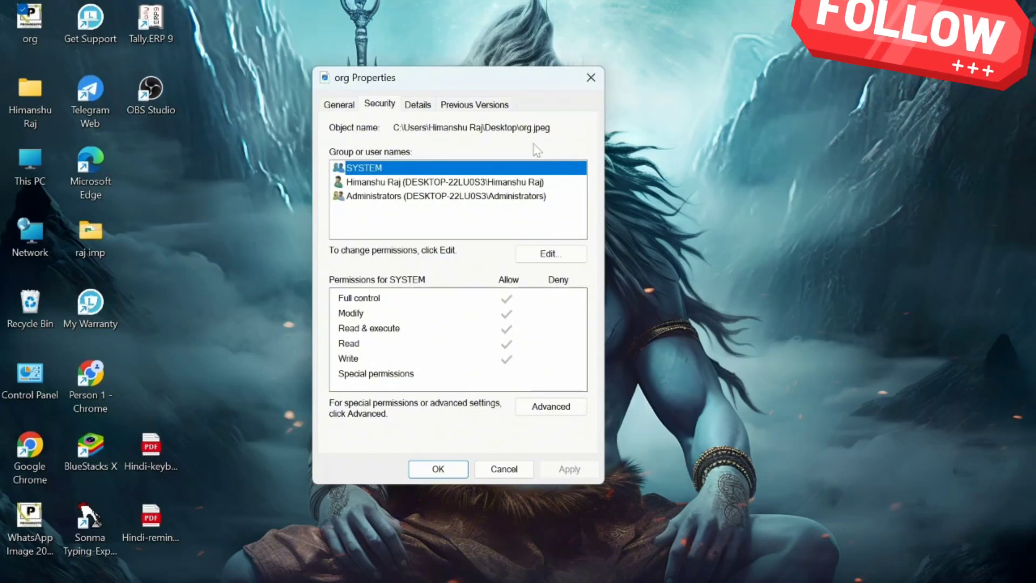
{"action": "left_click", "coordinate": [345, 106]}
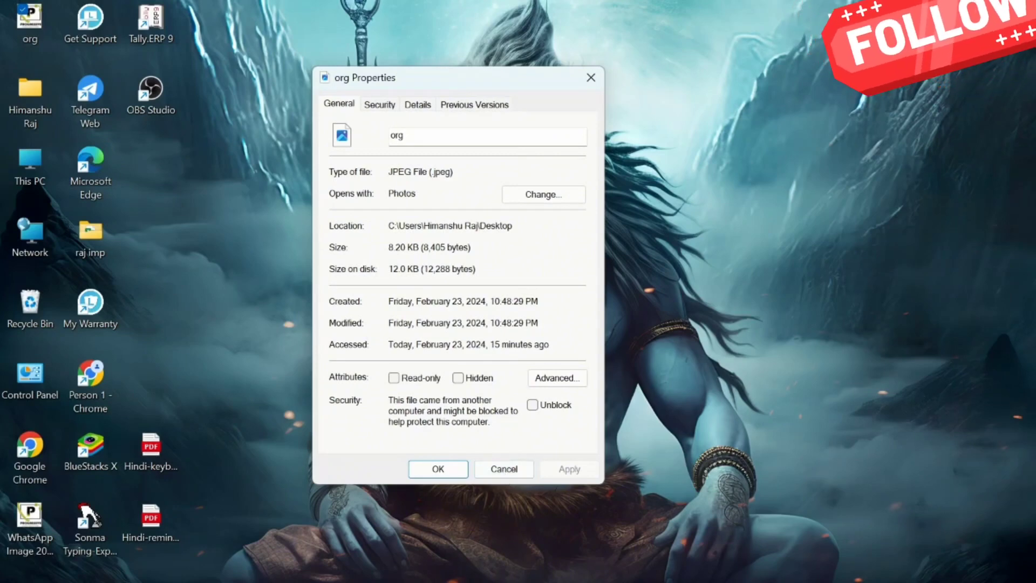
Step: Switch to the Tally.ERP 9 window and view the company logo location prompt
{"action": "left_click", "coordinate": [742, 581]}
{"action": "left_click", "coordinate": [682, 549]}
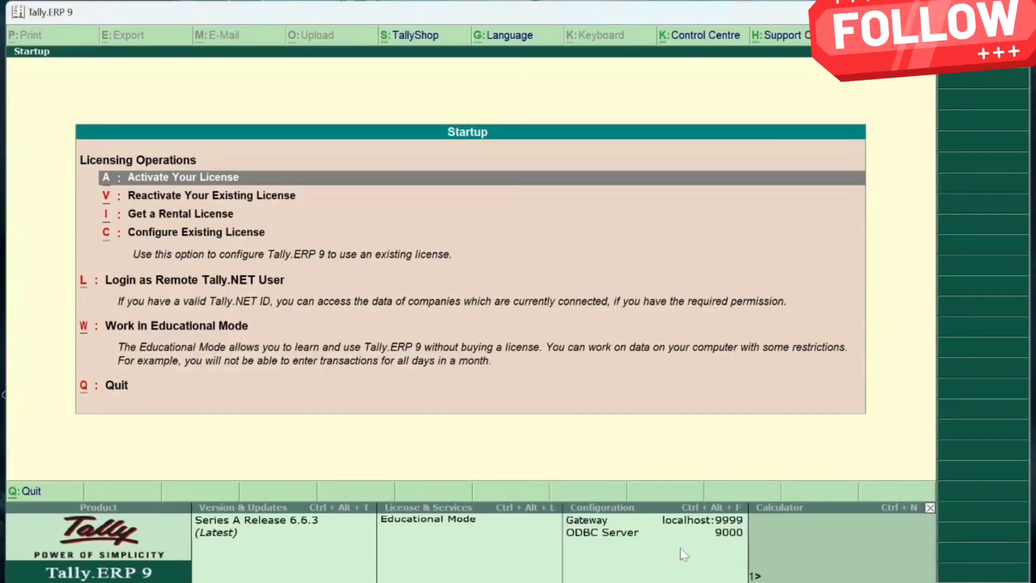
{"action": "left_click", "coordinate": [809, 573]}
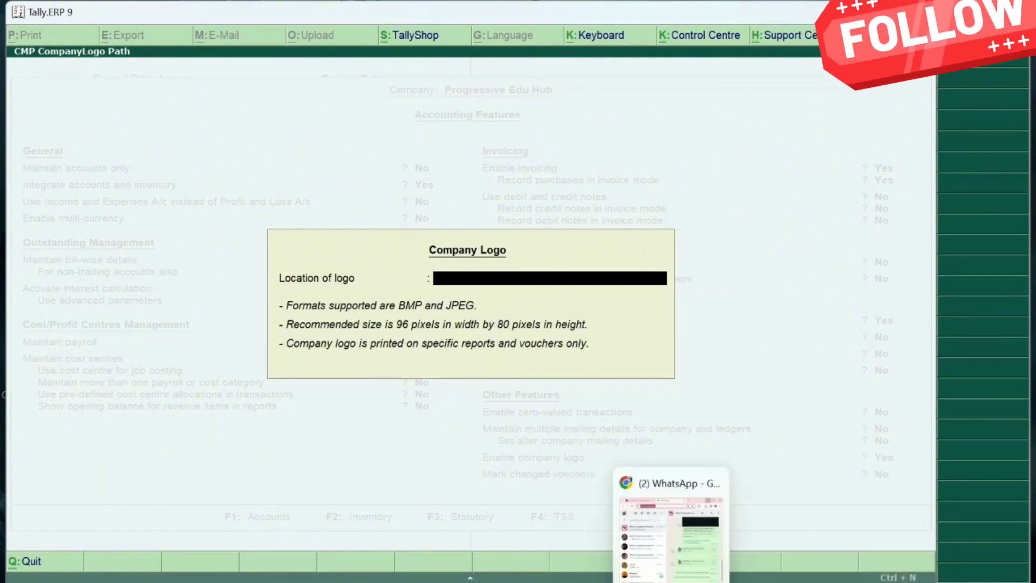
Step: Return to the org image's properties and copy its full file path from the security details
{"action": "mouse_move", "coordinate": [742, 581]}
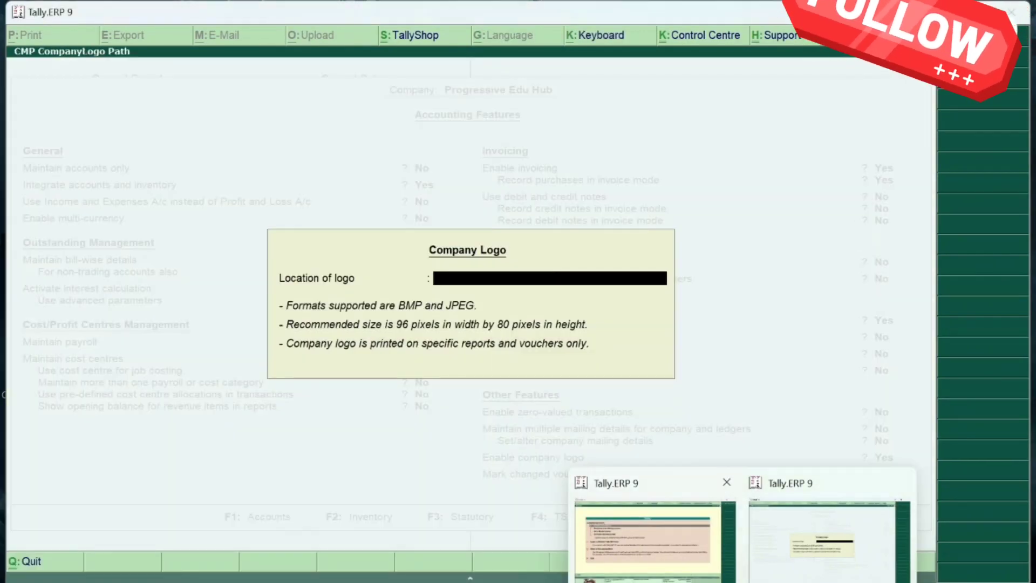
{"action": "mouse_move", "coordinate": [647, 539]}
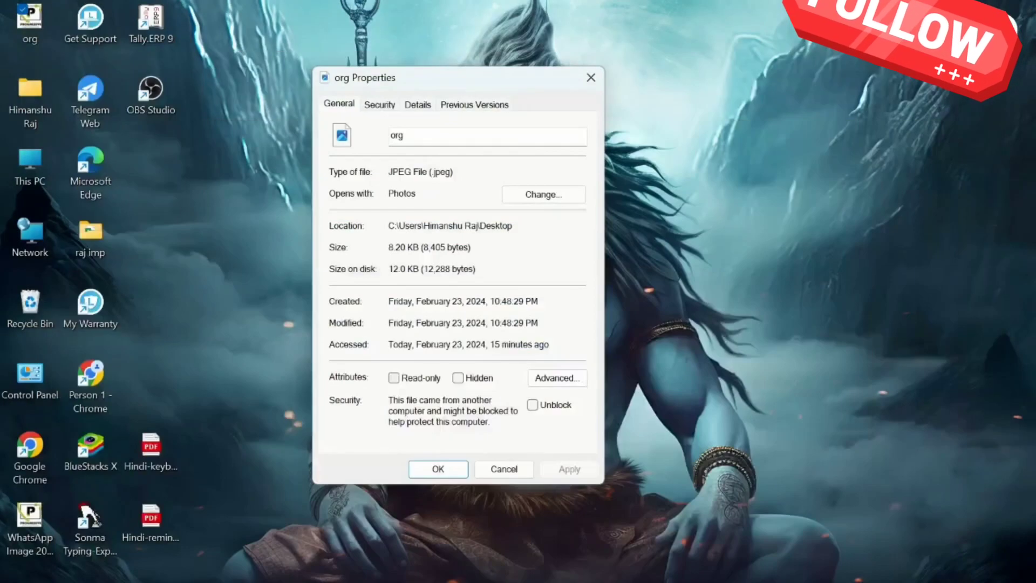
{"action": "left_click", "coordinate": [379, 105]}
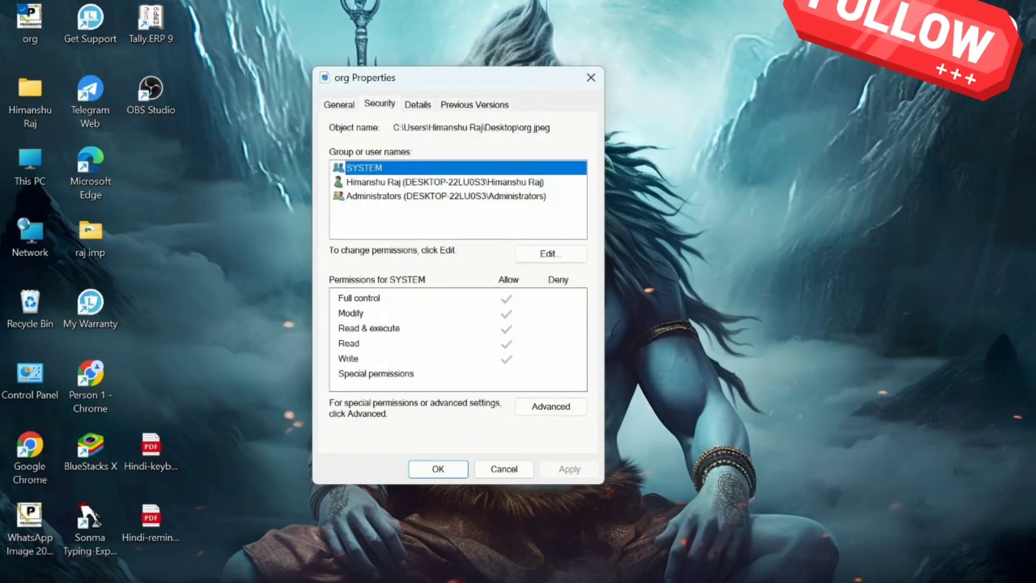
{"action": "left_click_drag", "start_coordinate": [394, 127], "coordinate": [550, 127]}
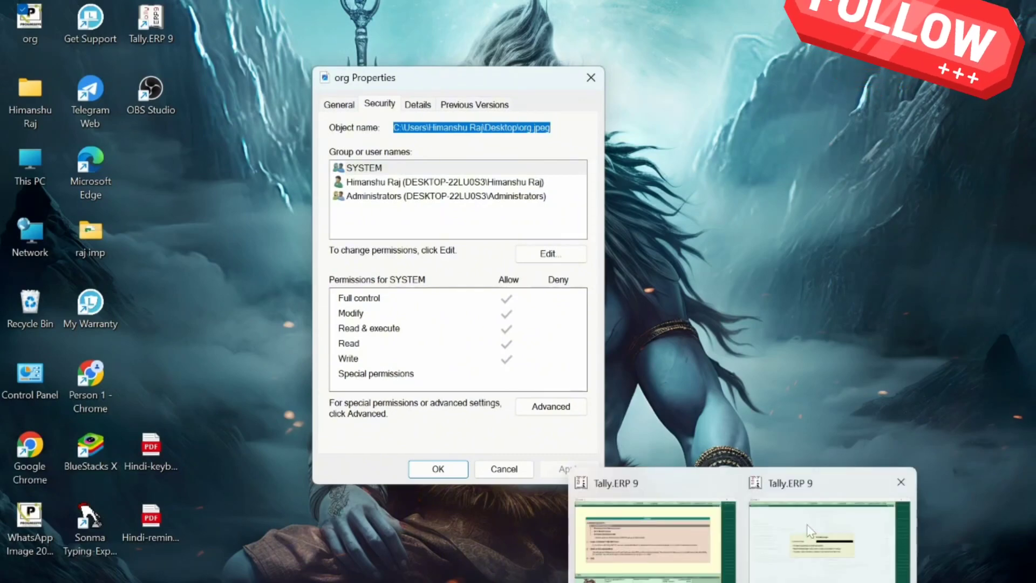
Step: In Tally.ERP 9, paste the copied org.jpeg path as the company logo location and save the accounting features
{"action": "left_click", "coordinate": [812, 531]}
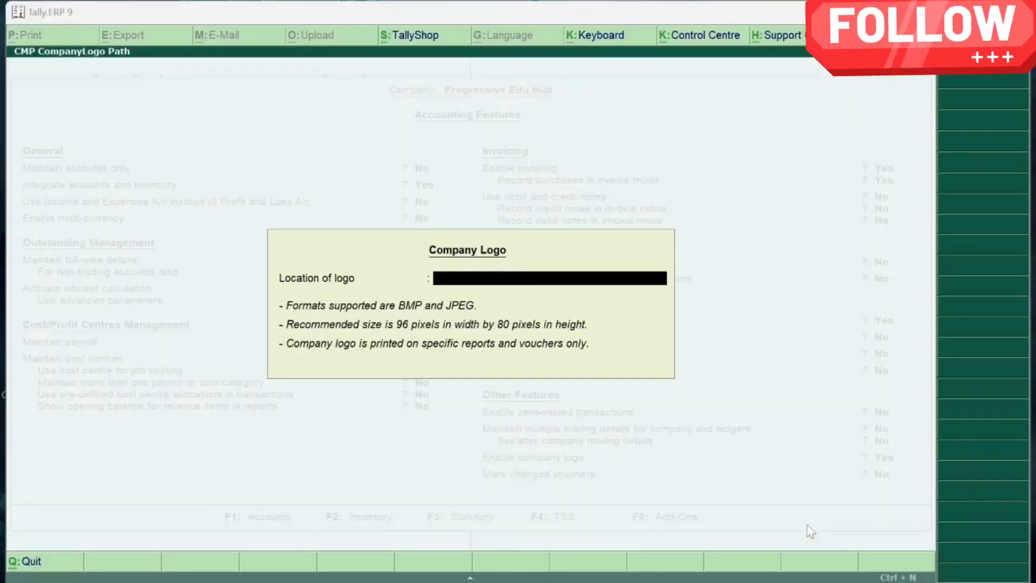
{"action": "left_click", "coordinate": [622, 284]}
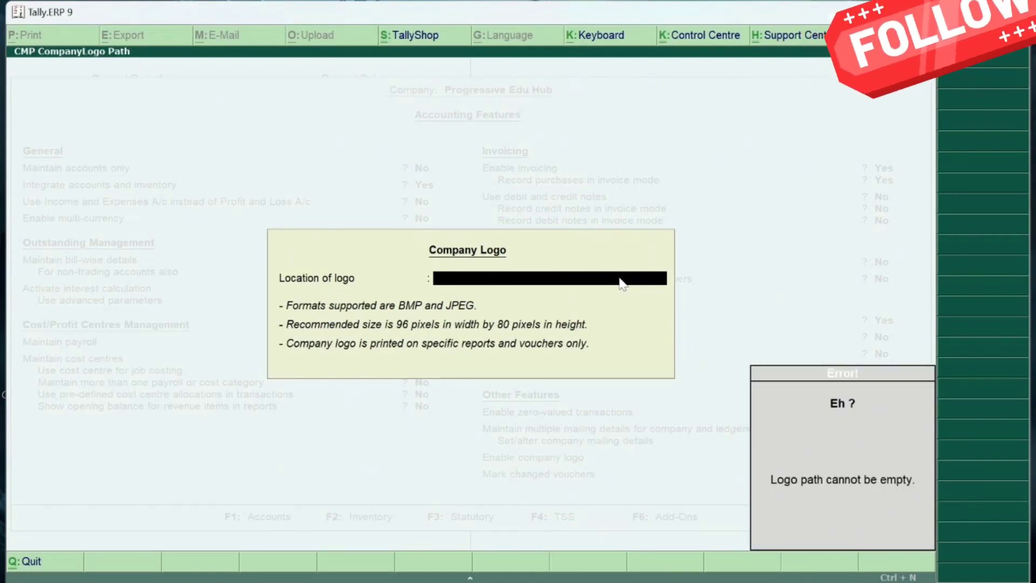
{"action": "key", "text": "ctrl+alt+v"}
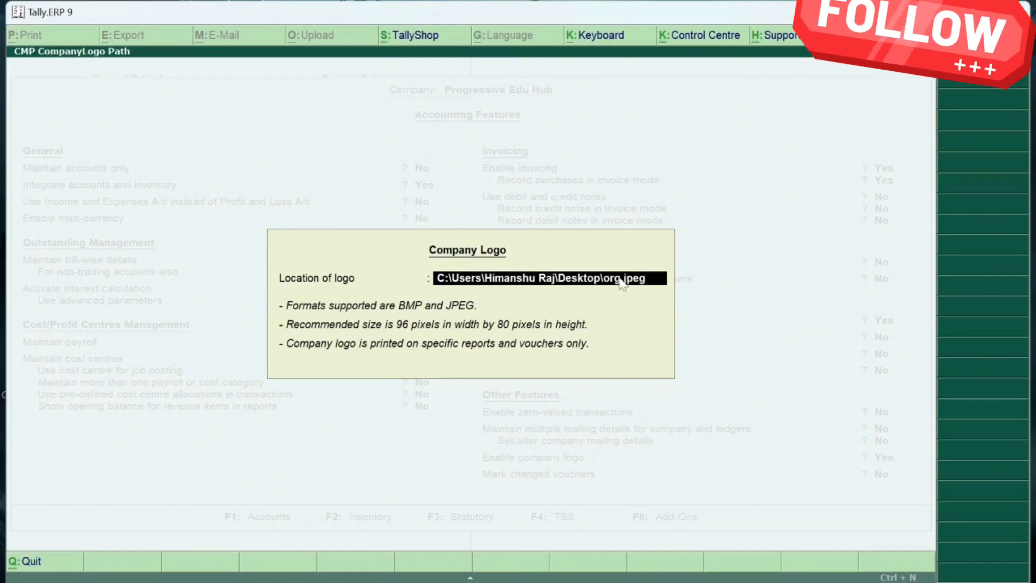
{"action": "key", "text": "Return"}
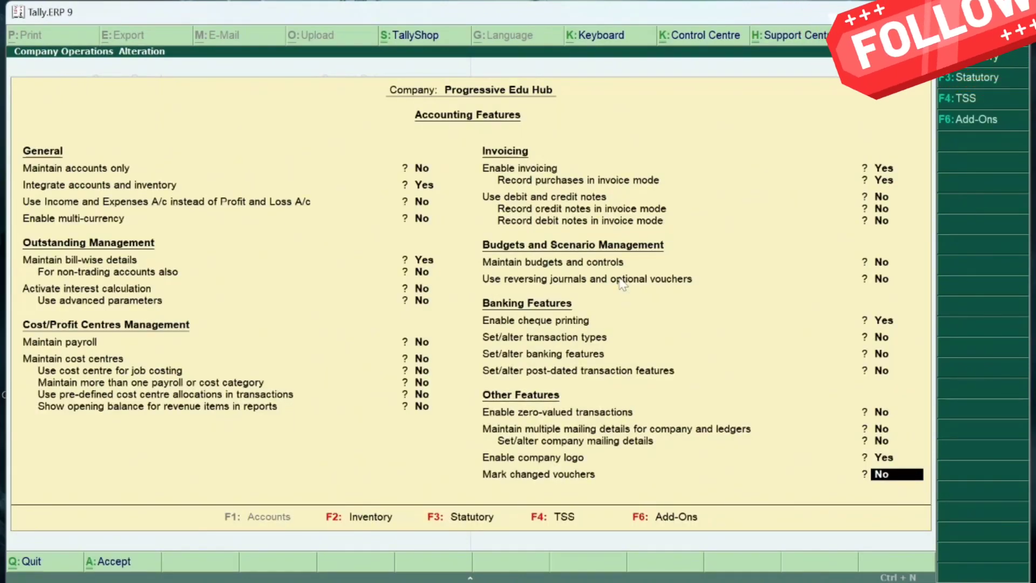
{"action": "key", "text": "Return"}
{"action": "key", "text": "Return"}
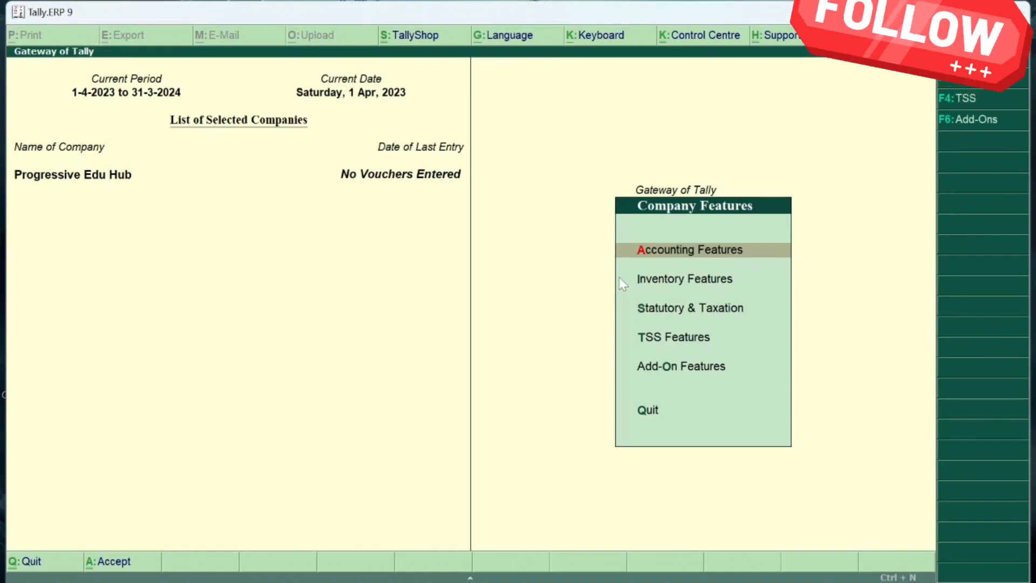
{"action": "key", "text": "Escape"}
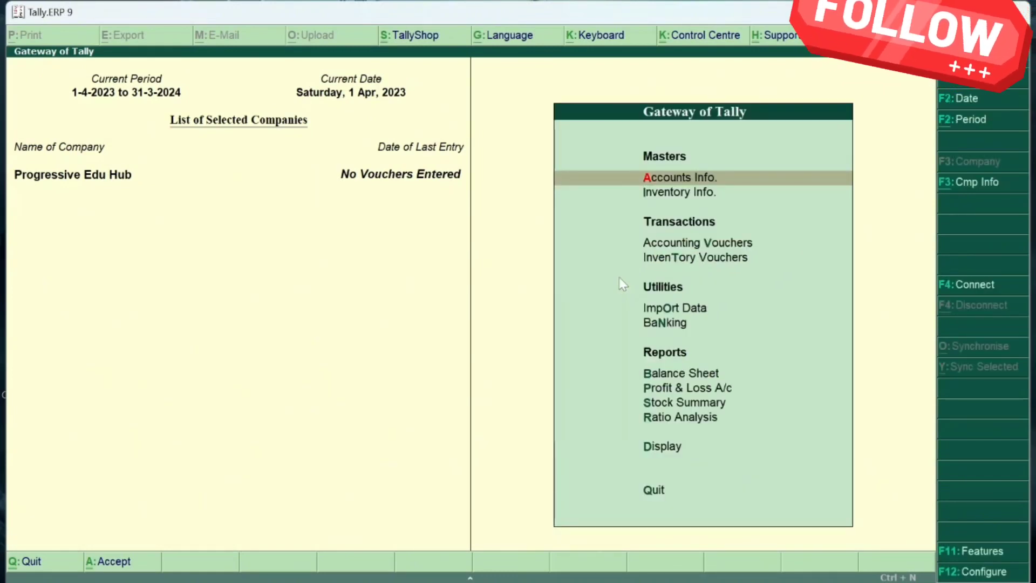
Step: Start a sales voucher with reference number 123, Cash as the party account and Sales A/c as the sales ledger
{"action": "key", "text": "Down"}
{"action": "key", "text": "Down"}
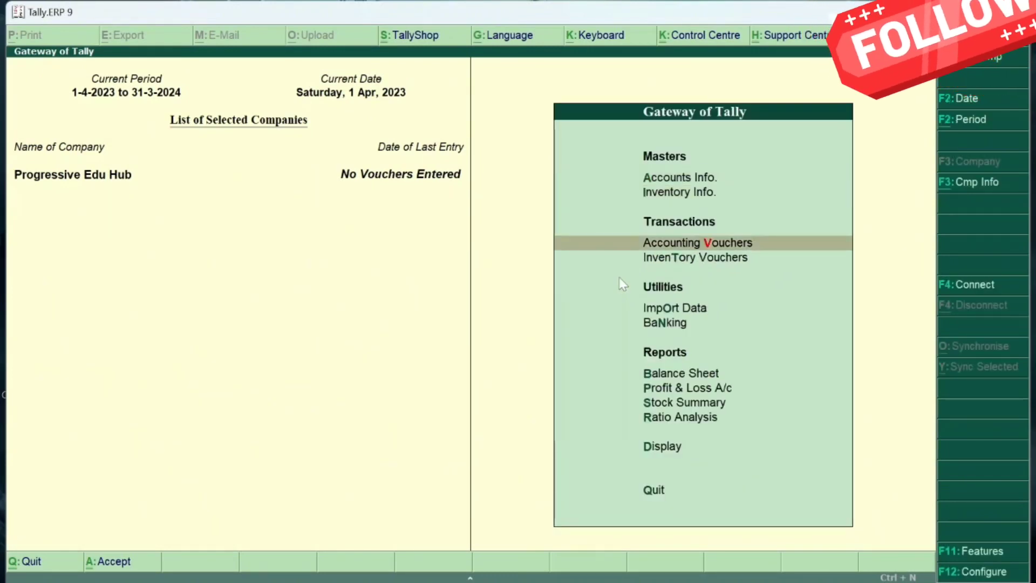
{"action": "key", "text": "Return"}
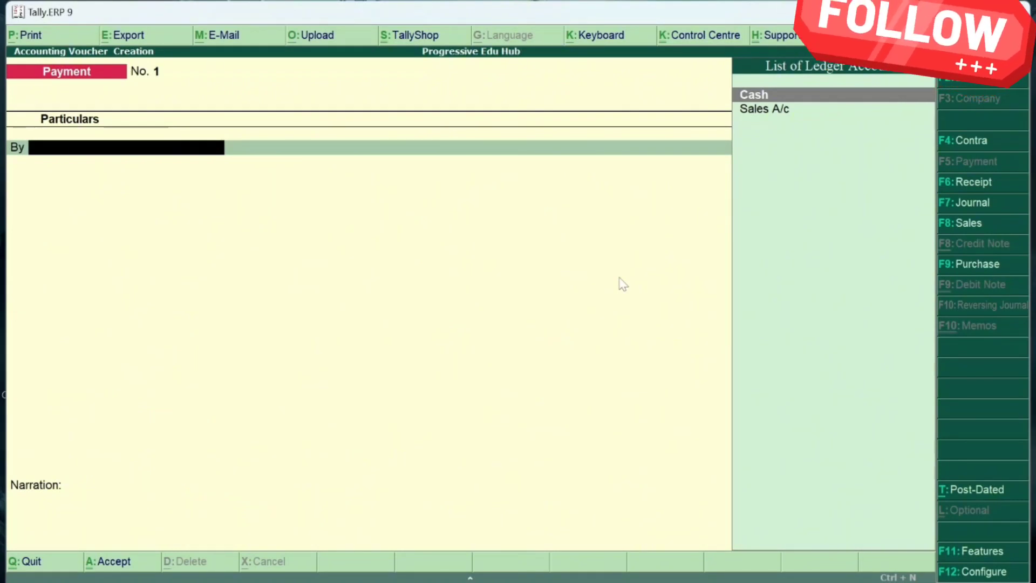
{"action": "left_click", "coordinate": [968, 222]}
{"action": "type", "text": "123"}
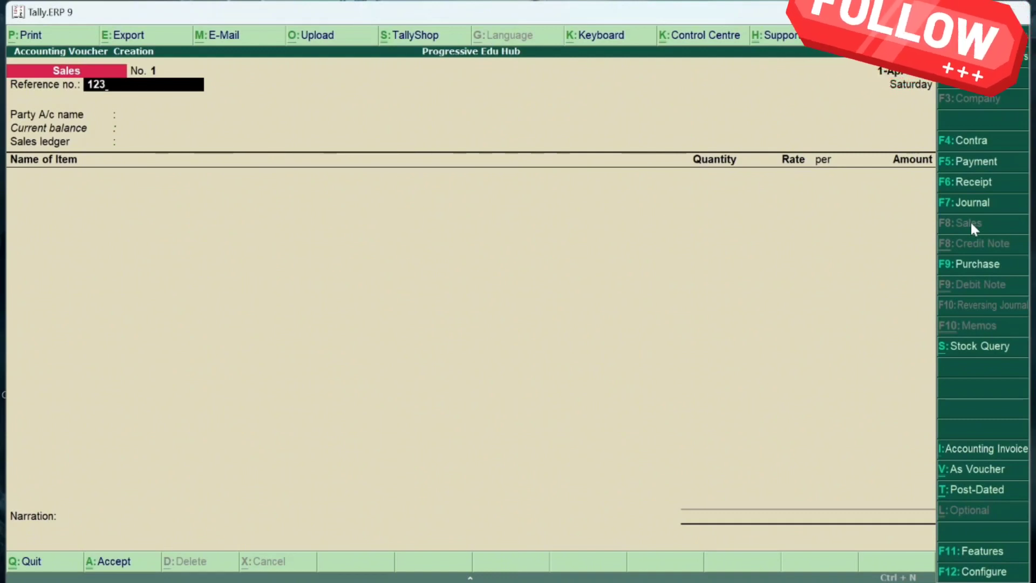
{"action": "key", "text": "Return"}
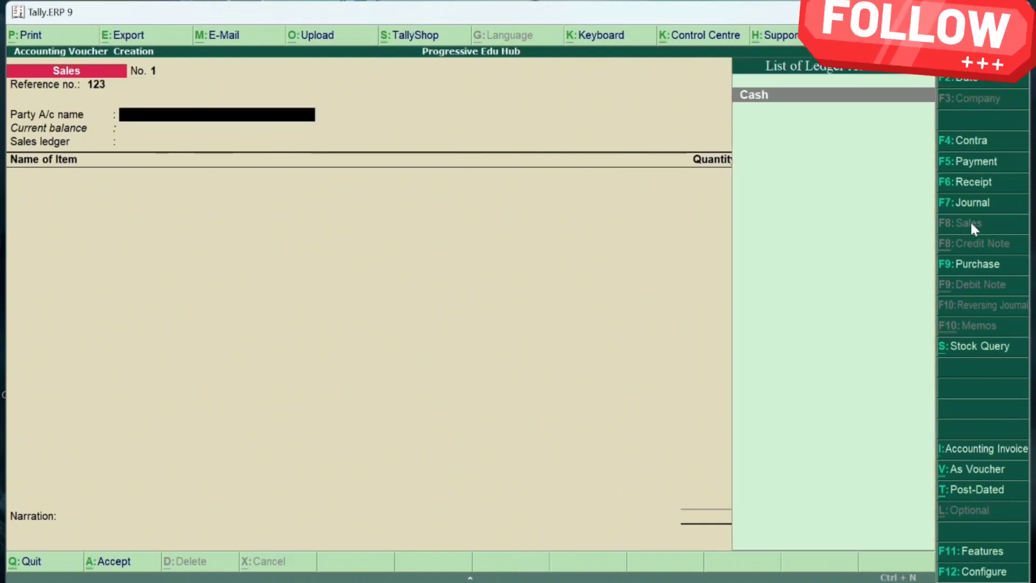
{"action": "key", "text": "Return"}
{"action": "key", "text": "ctrl+a"}
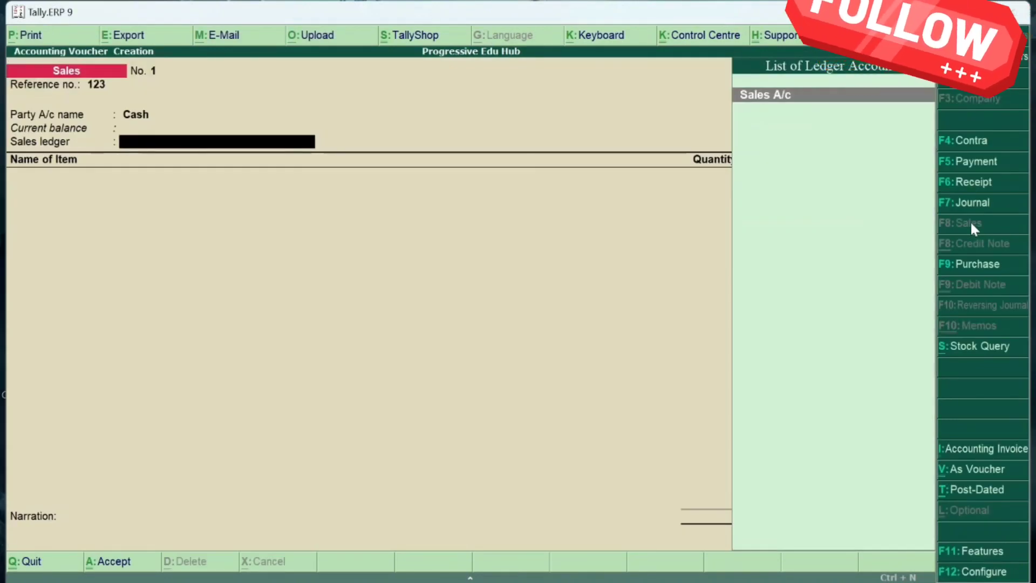
{"action": "key", "text": "Return"}
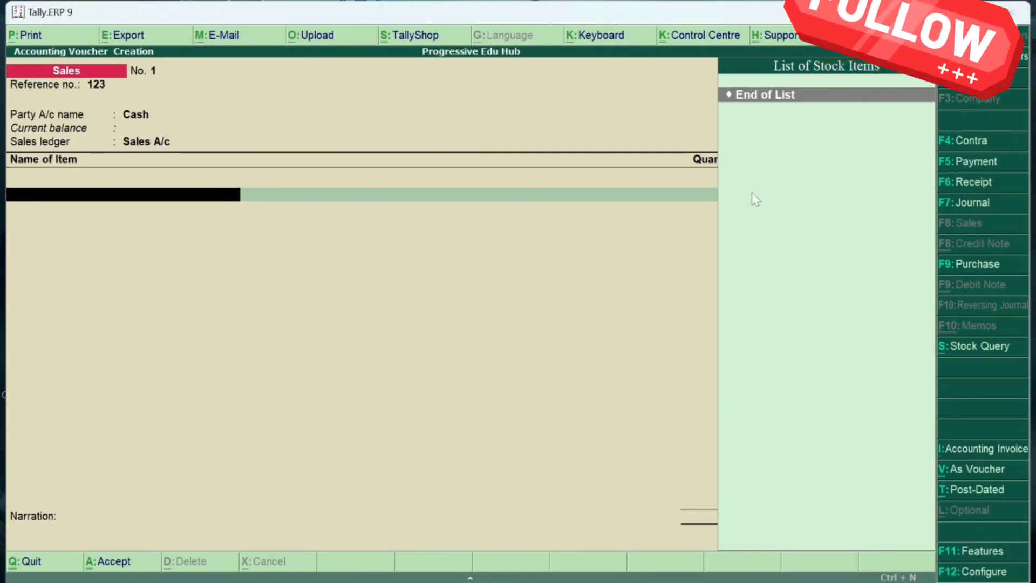
Step: Start creating a stock item named Rs Agarwal from the voucher's item line
{"action": "key", "text": "alt+c"}
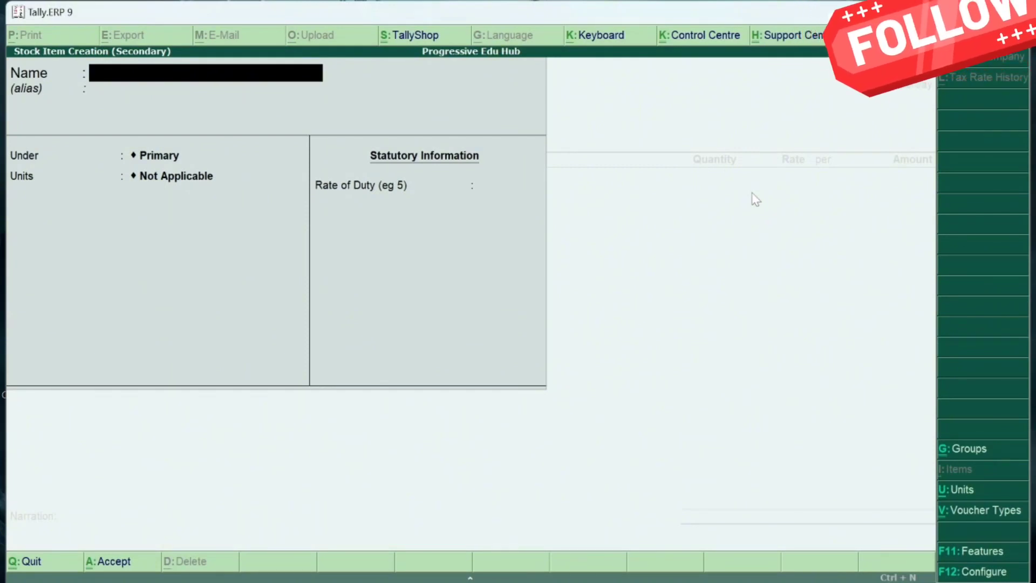
{"action": "type", "text": "Rs"}
{"action": "type", "text": "a"}
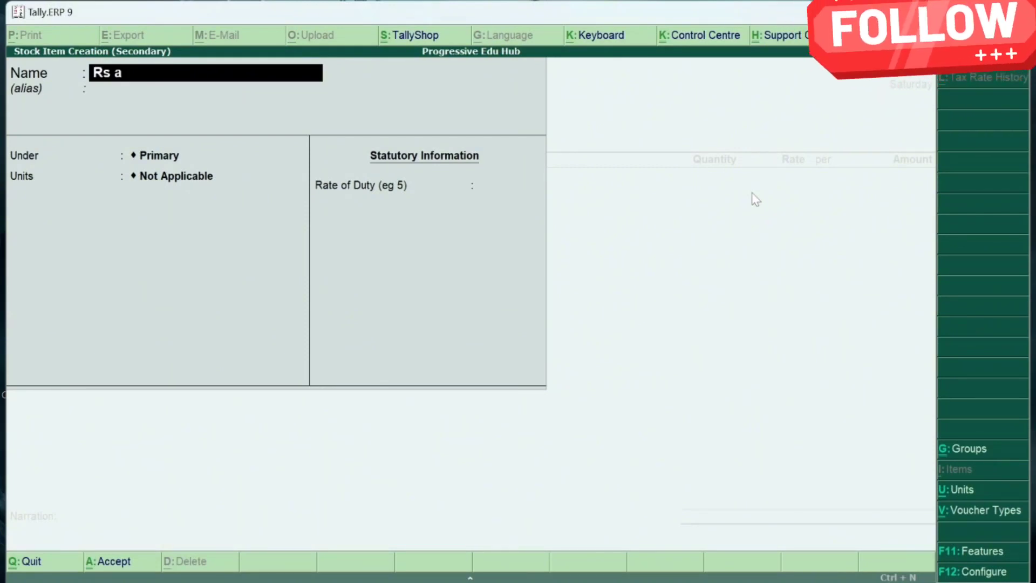
{"action": "type", "text": "garwal"}
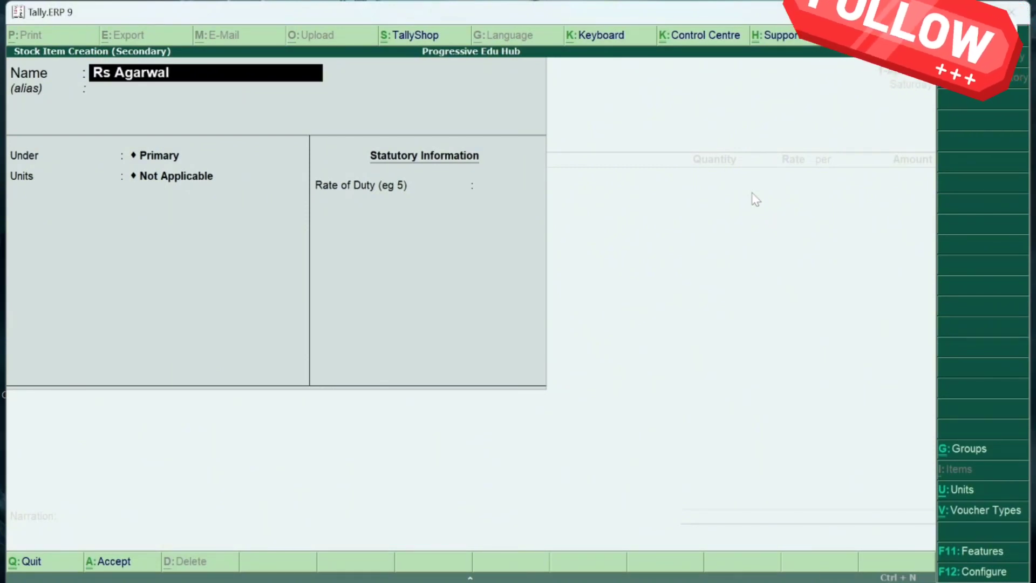
{"action": "key", "text": "Return"}
Step: Create a stock group named Book under Primary and assign it to the new stock item
{"action": "key", "text": "alt+c"}
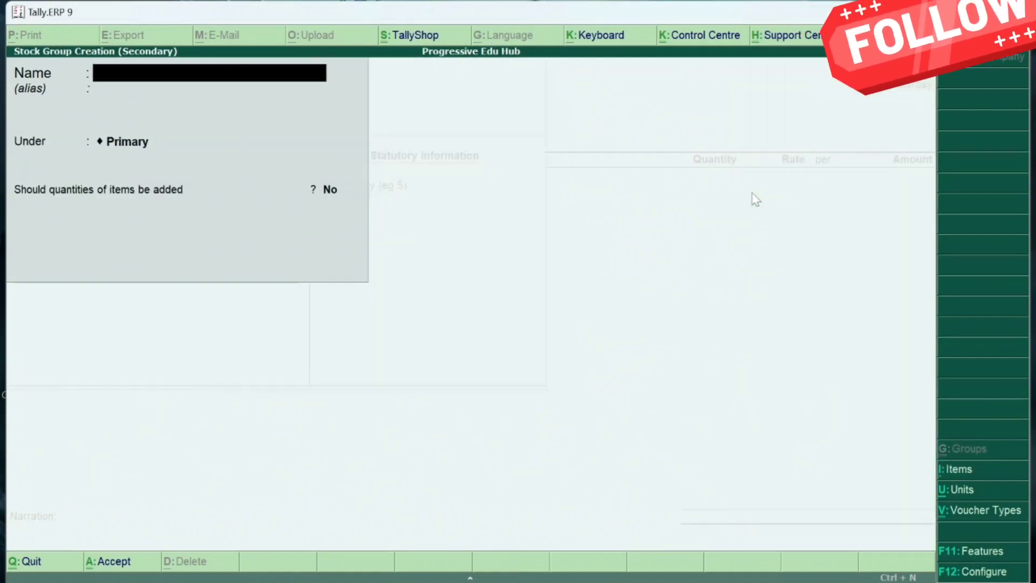
{"action": "type", "text": "Book"}
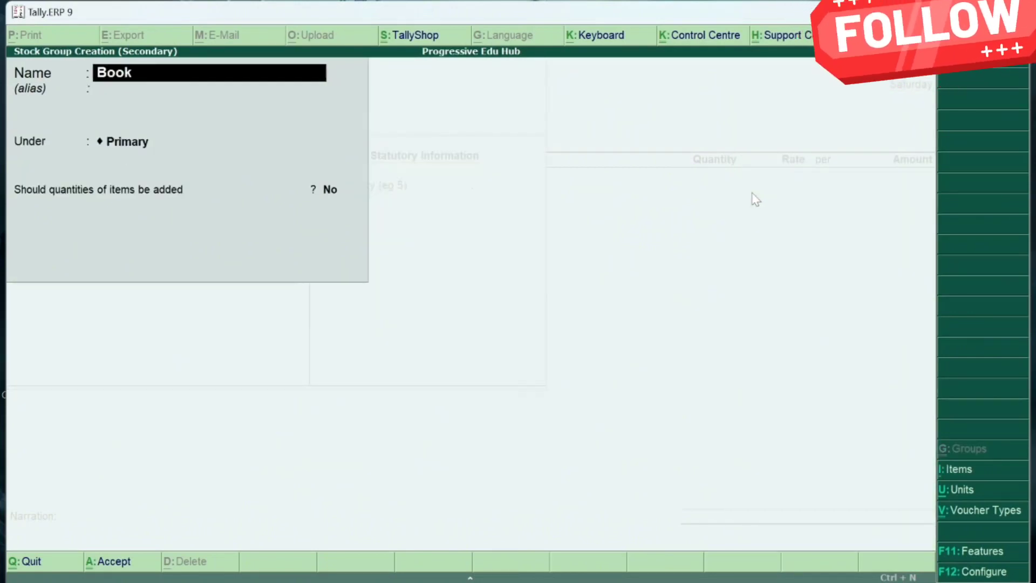
{"action": "key", "text": "Return"}
{"action": "key", "text": "Return"}
{"action": "key", "text": "Return"}
{"action": "key", "text": "Return"}
{"action": "key", "text": "Return"}
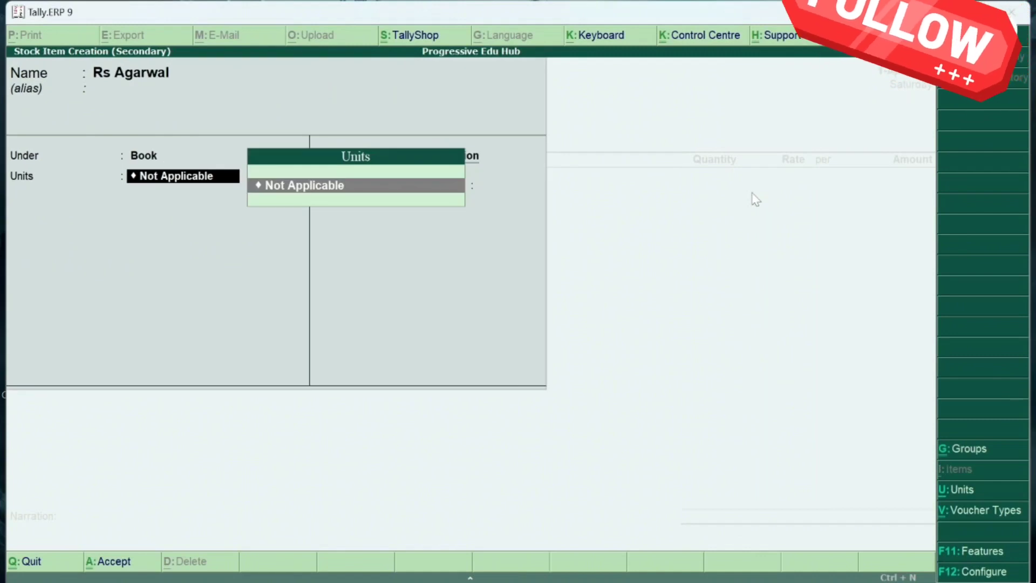
Step: Create a simple unit with symbol pcs and formal name Peice for the stock item, with 0 decimal places
{"action": "key", "text": "alt+c"}
{"action": "type", "text": "pcs"}
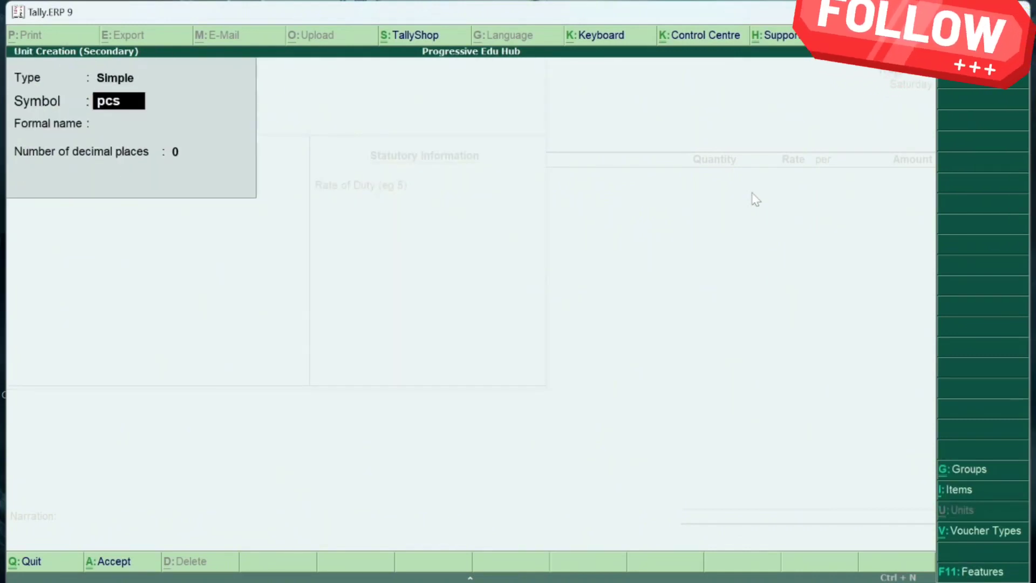
{"action": "key", "text": "Return"}
{"action": "type", "text": "P"}
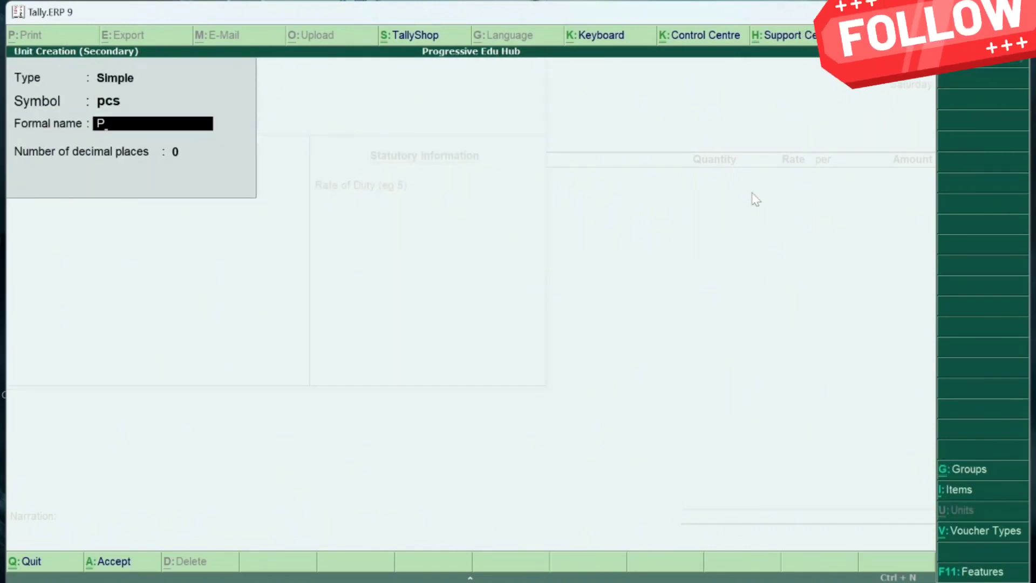
{"action": "type", "text": "ieces"}
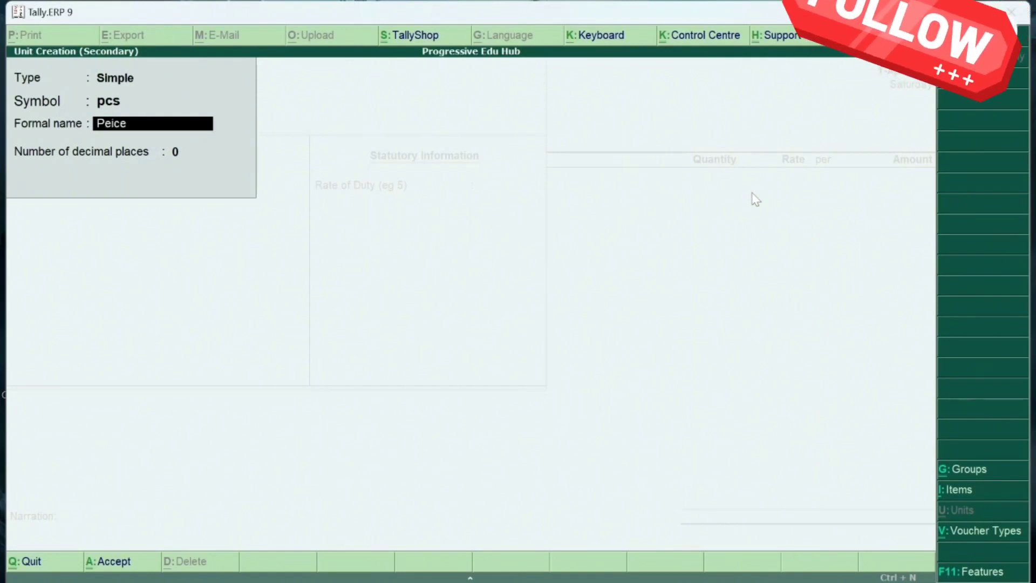
{"action": "key", "text": "Return"}
{"action": "key", "text": "Return"}
{"action": "key", "text": "Return"}
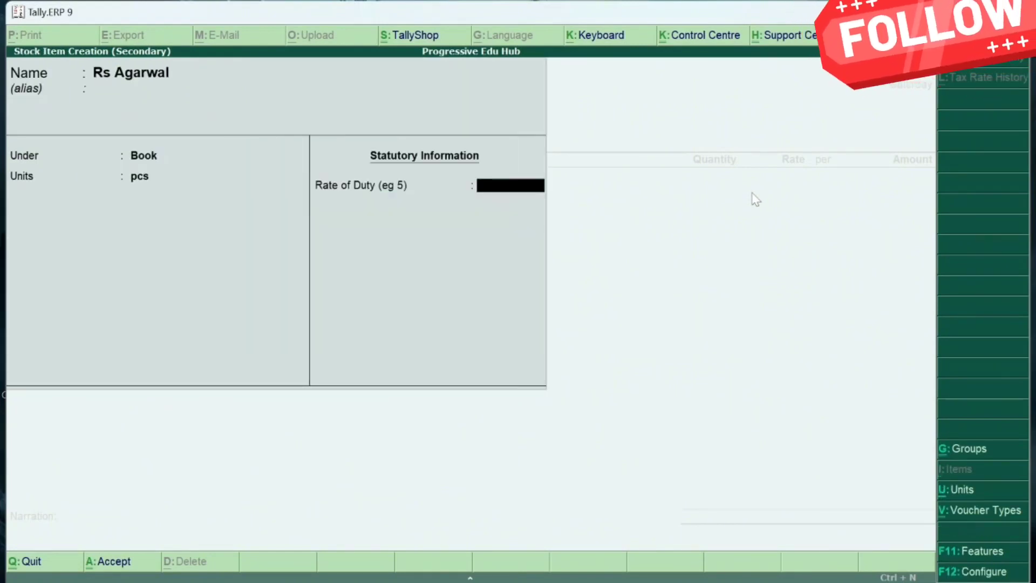
Step: Set the stock item's rate of duty to 500 and save the item
{"action": "type", "text": "500"}
{"action": "key", "text": "Return"}
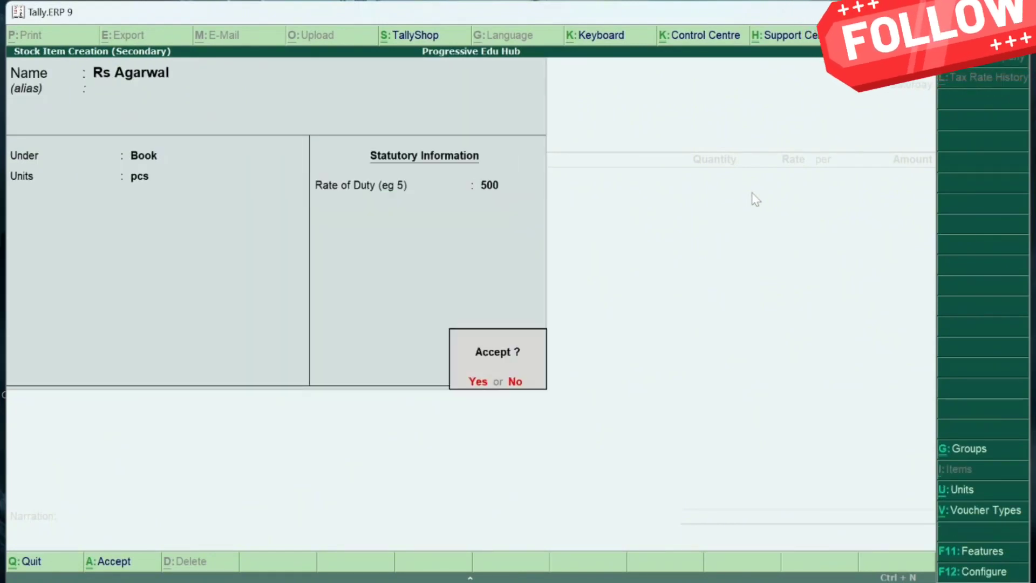
{"action": "key", "text": "Return"}
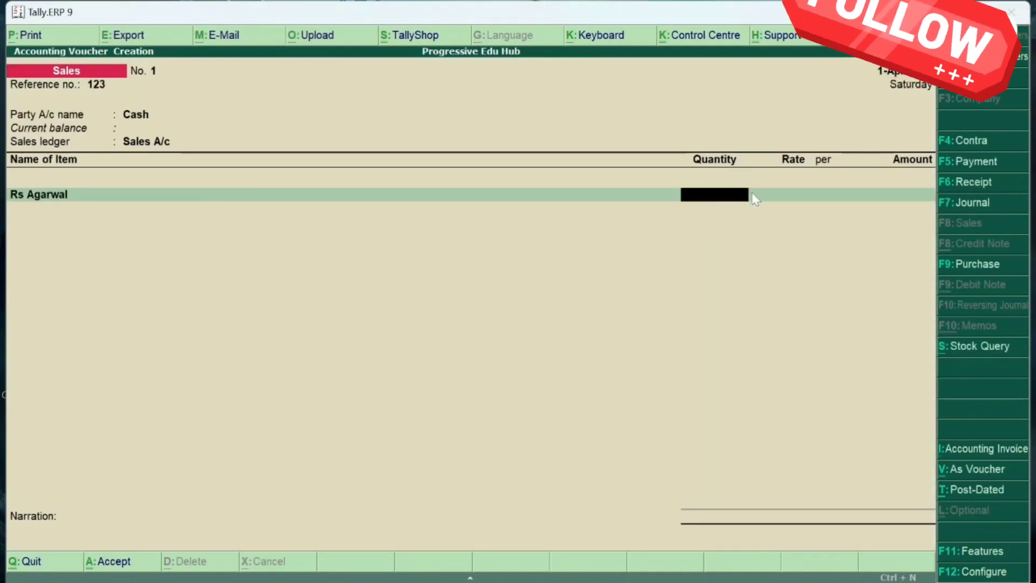
Step: Enter a quantity of 50 pcs at a rate of 500 for the item, save the sales voucher and return to the Gateway of Tally
{"action": "type", "text": "50"}
{"action": "key", "text": "Return"}
{"action": "key", "text": "Return"}
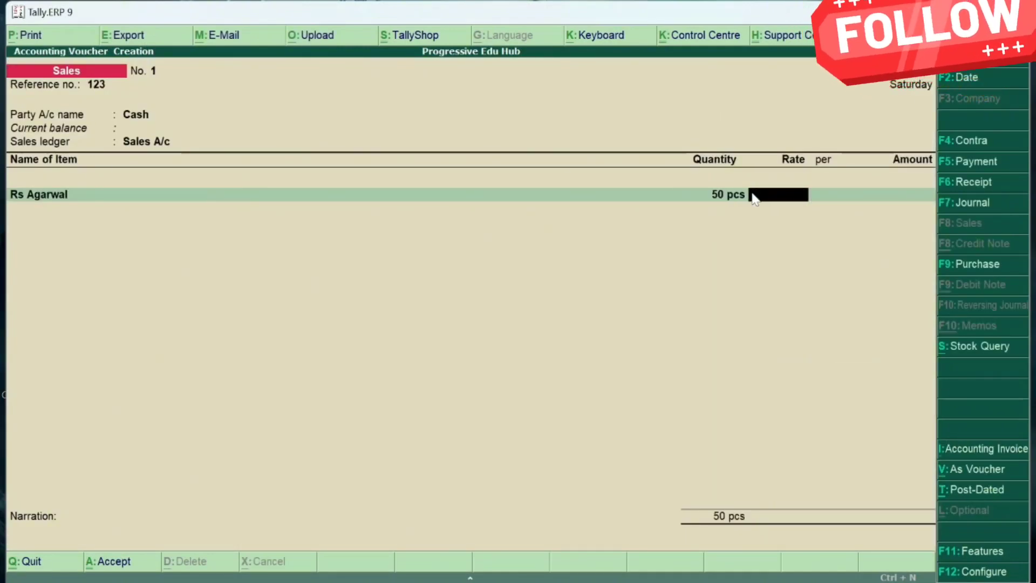
{"action": "type", "text": "500"}
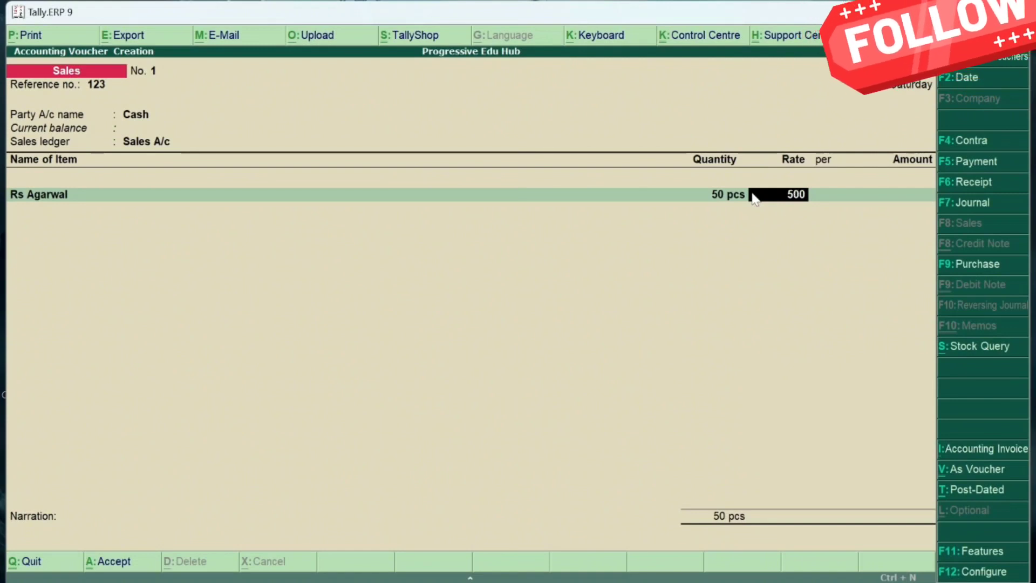
{"action": "key", "text": "Return"}
{"action": "key", "text": "Return"}
{"action": "key", "text": "Return"}
{"action": "key", "text": "Return"}
{"action": "key", "text": "Return"}
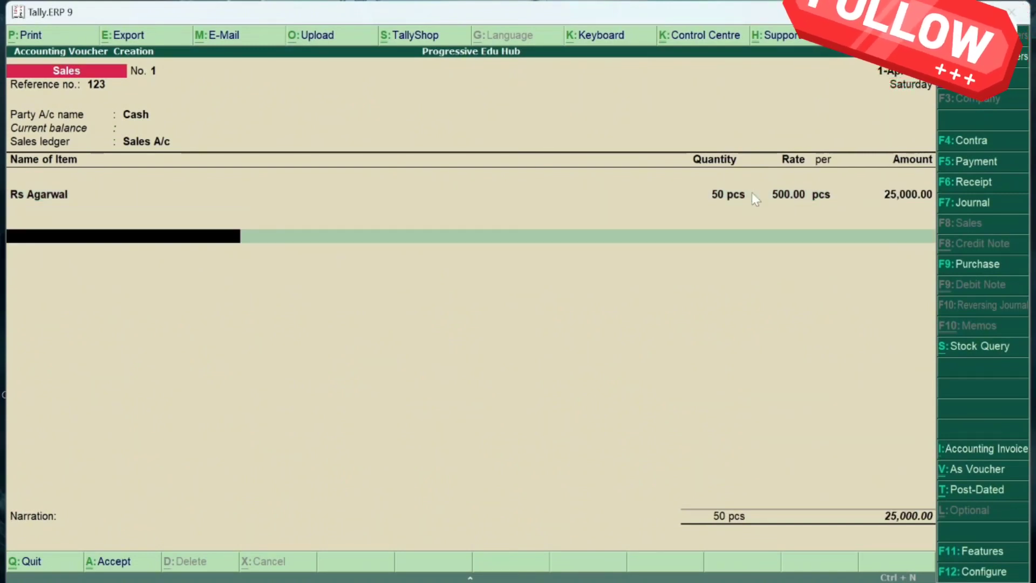
{"action": "key", "text": "Return"}
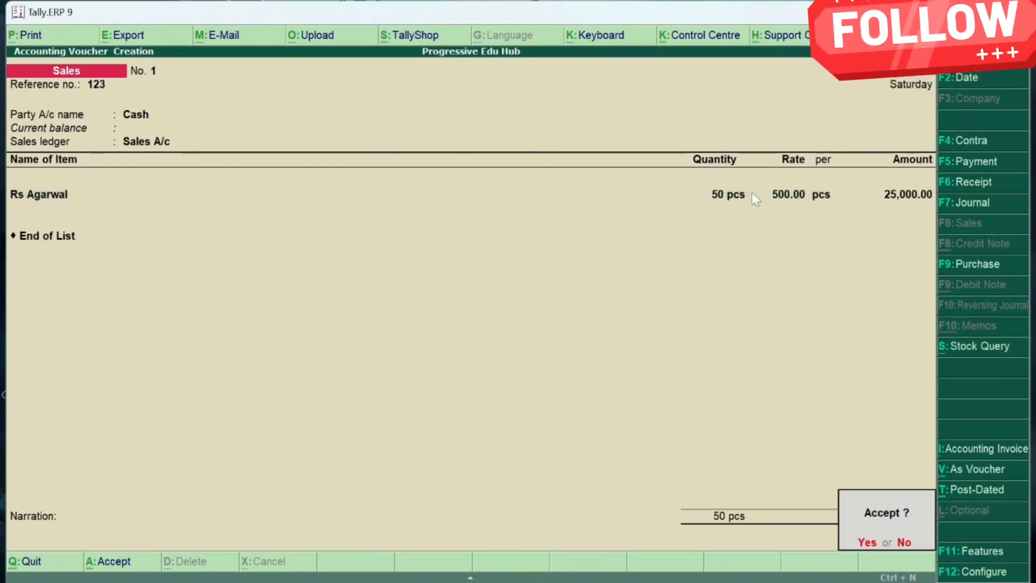
{"action": "key", "text": "Return"}
{"action": "key", "text": "Escape"}
{"action": "key", "text": "Return"}
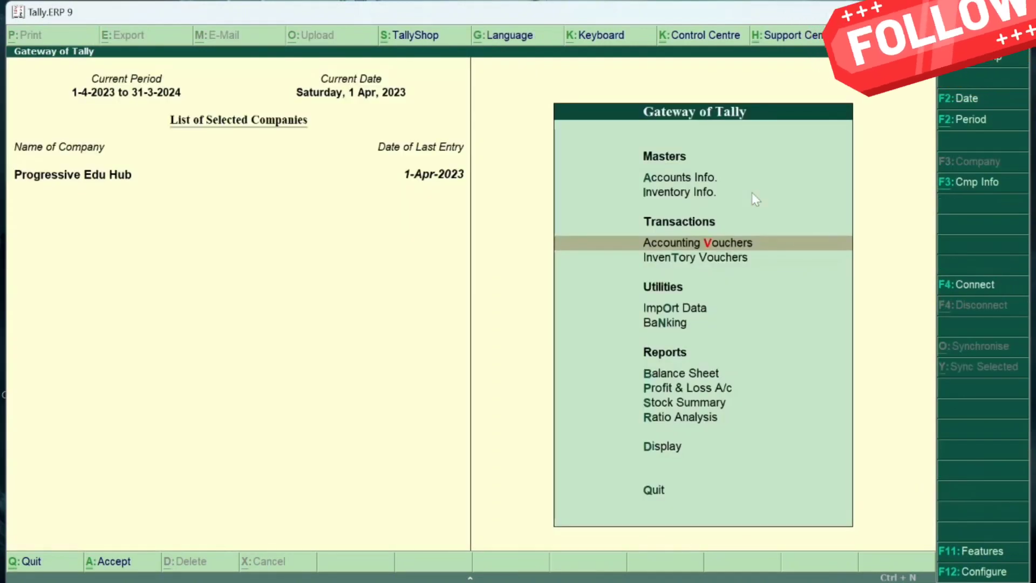
Step: Open the Cash sales voucher from the Day Book and display its invoice print preview
{"action": "key", "text": "d"}
{"action": "key", "text": "d"}
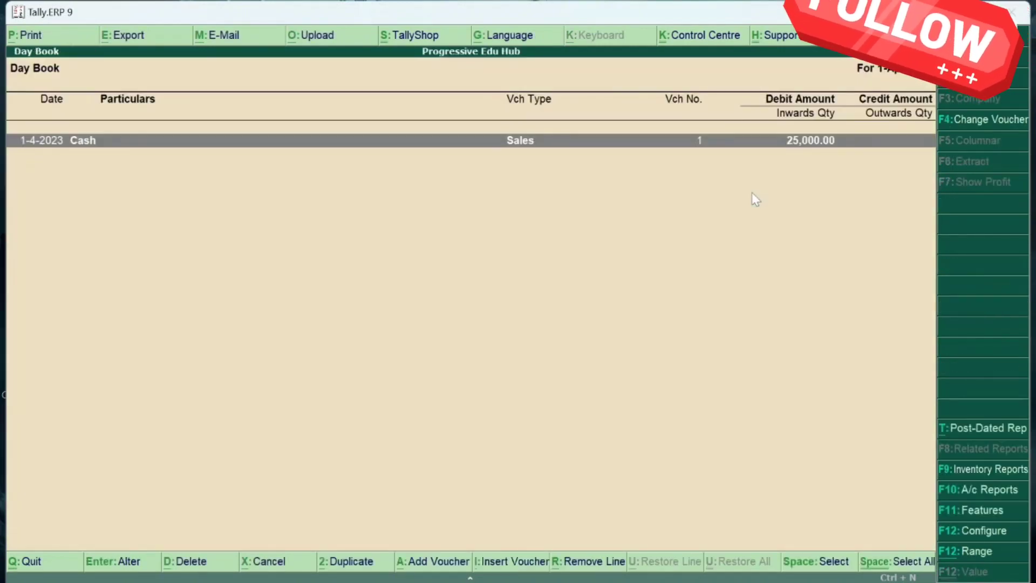
{"action": "key", "text": "Return"}
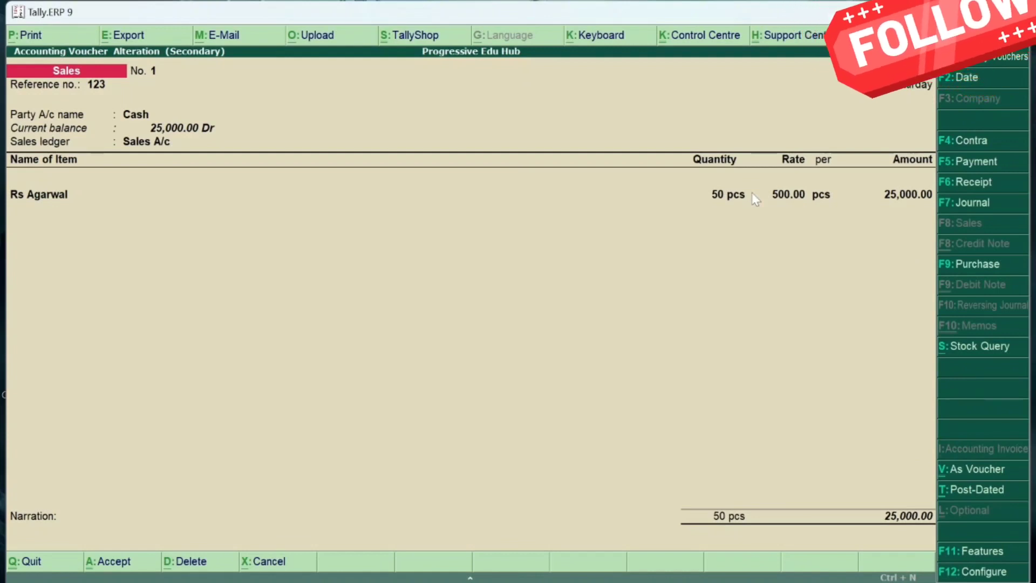
{"action": "key", "text": "alt+p"}
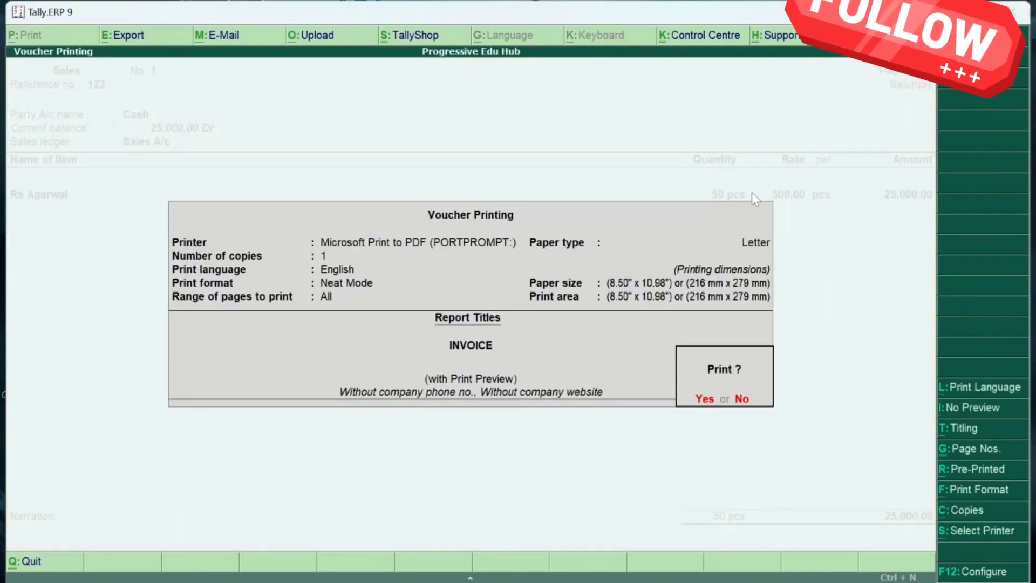
{"action": "key", "text": "Return"}
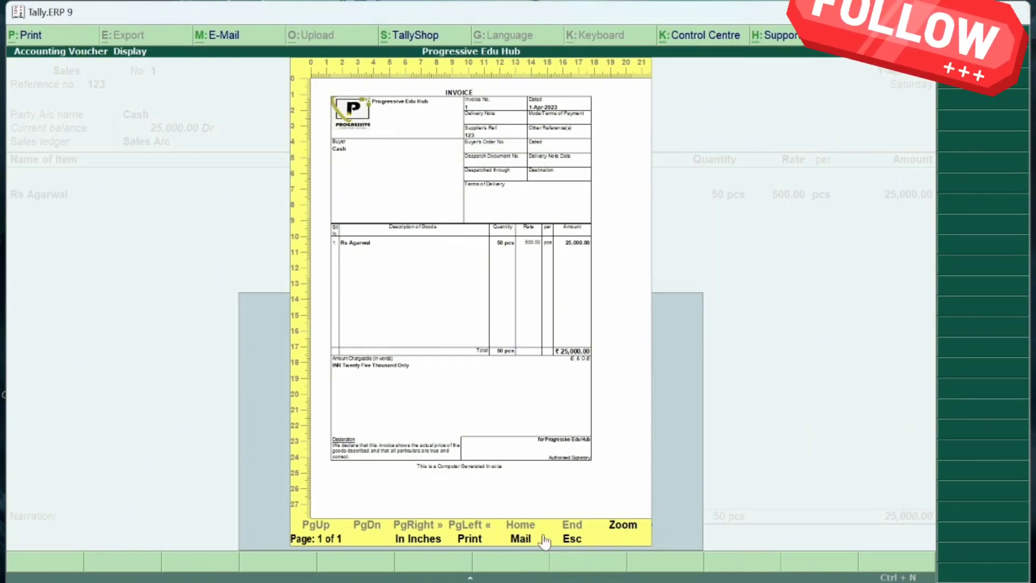
Step: Zoom in on the invoice preview and examine the company logo and item details
{"action": "left_click", "coordinate": [624, 526]}
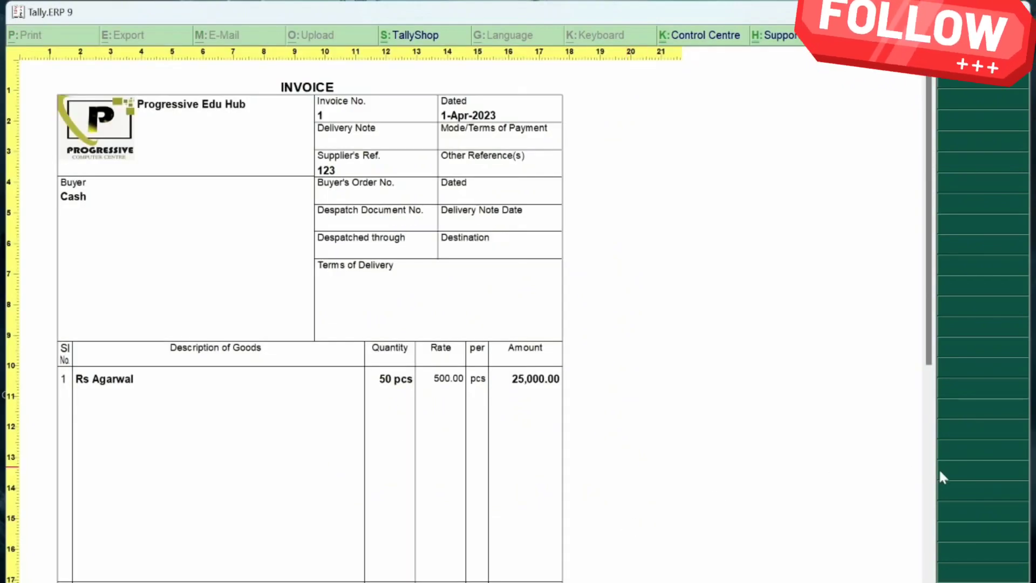
{"action": "scroll", "coordinate": [935, 354], "scroll_direction": "down", "scroll_amount": 1}
{"action": "scroll", "coordinate": [935, 355], "scroll_direction": "up", "scroll_amount": 1}
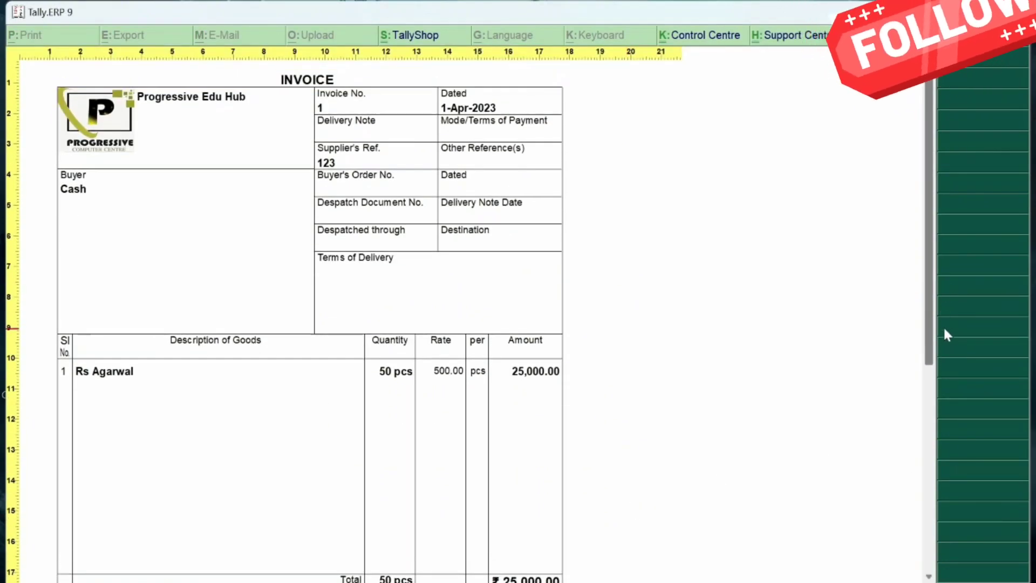
{"action": "mouse_move", "coordinate": [708, 582]}
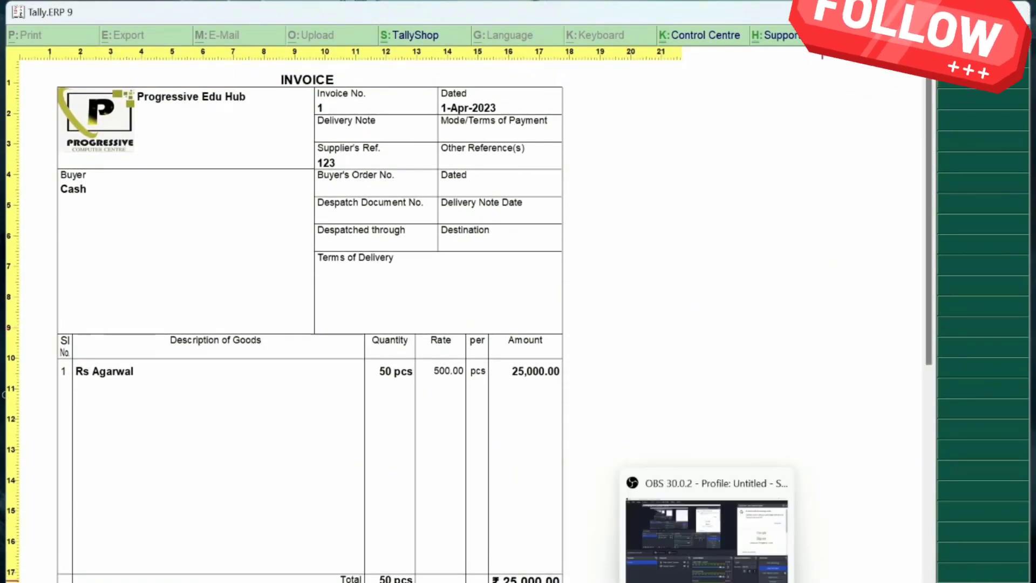